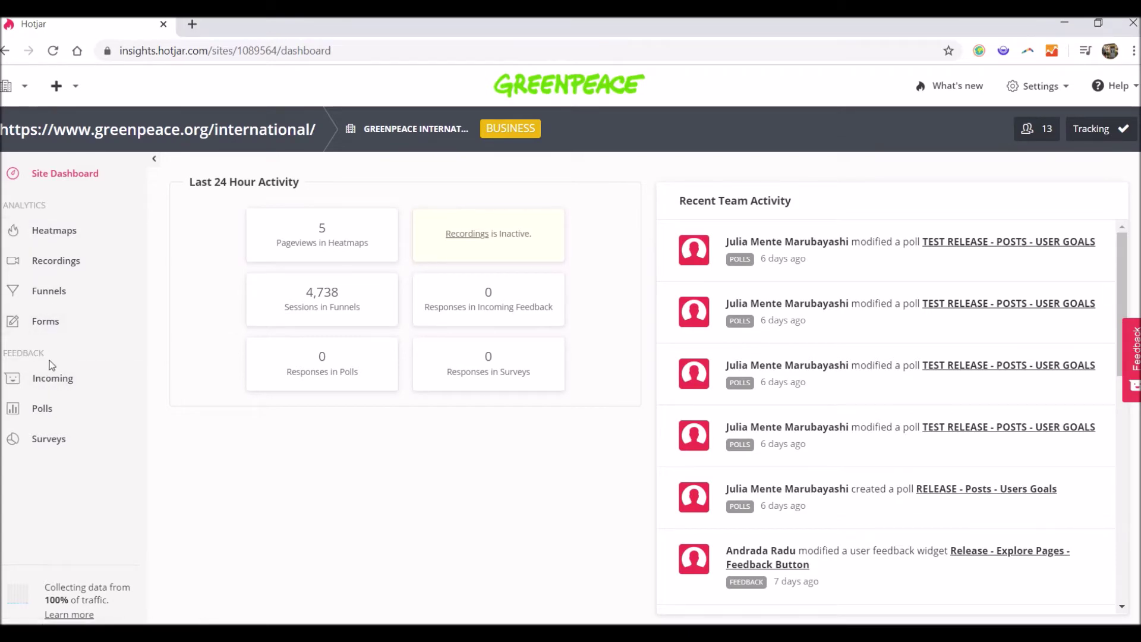
Step: Open the Incoming feedback list and start creating a new feedback widget
click(51, 379)
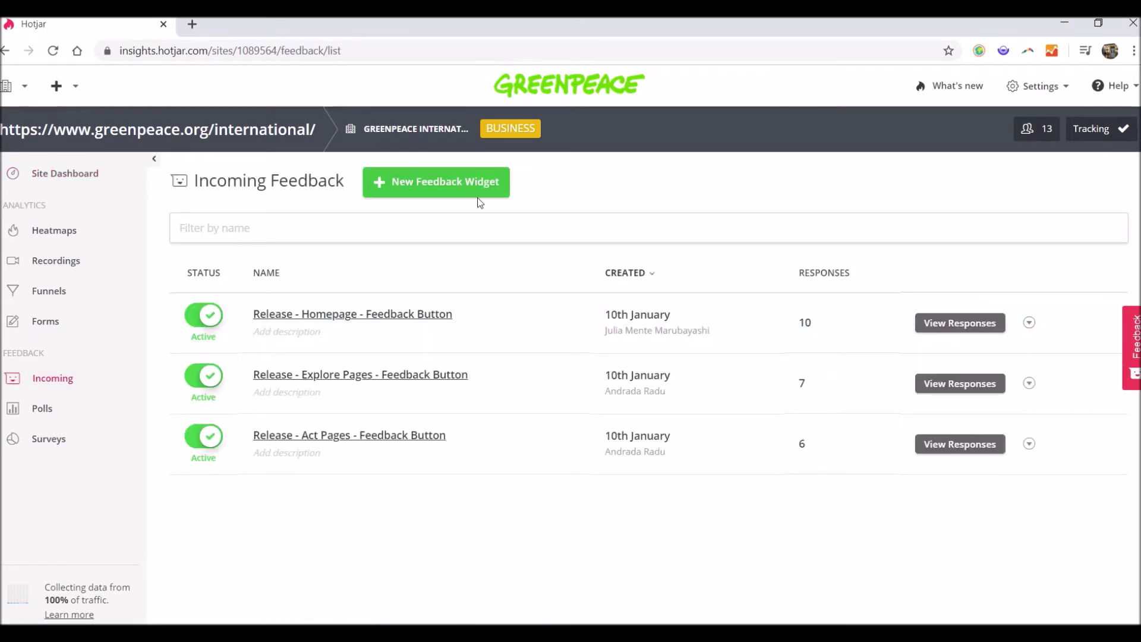
click(451, 187)
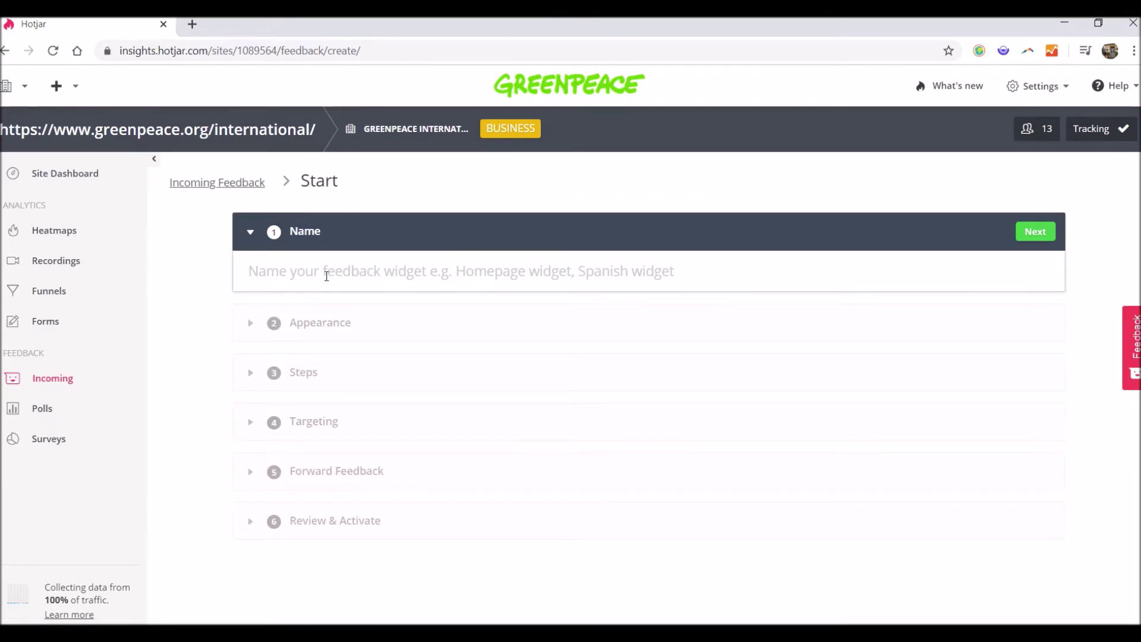
Step: Name the new widget 'Feedback' and continue to the Appearance step
click(326, 276)
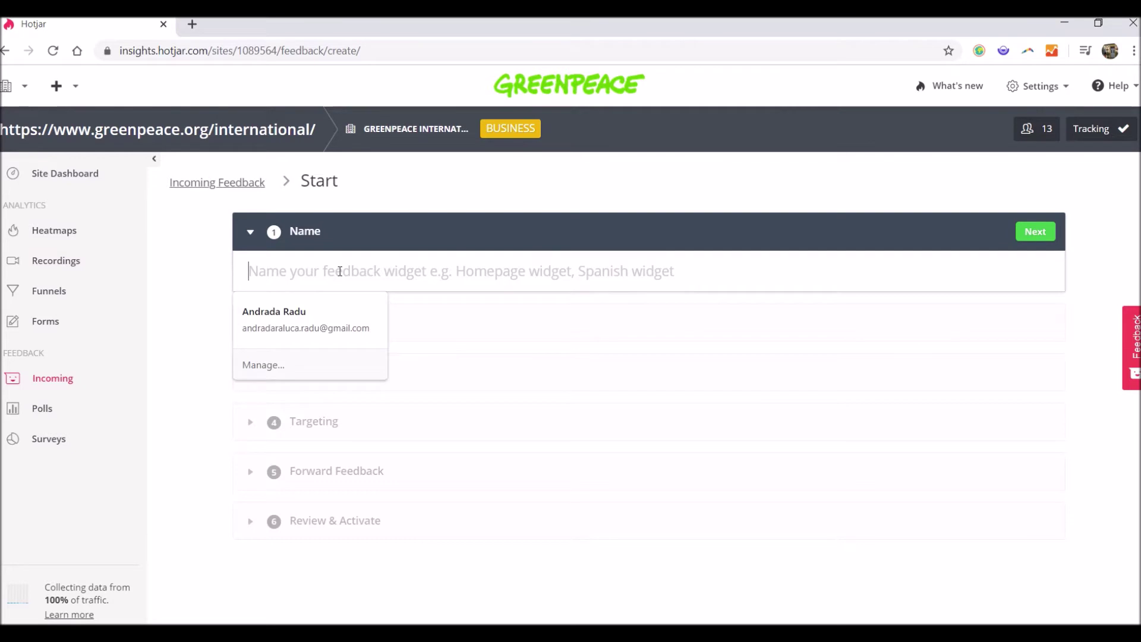
text(Feedback)
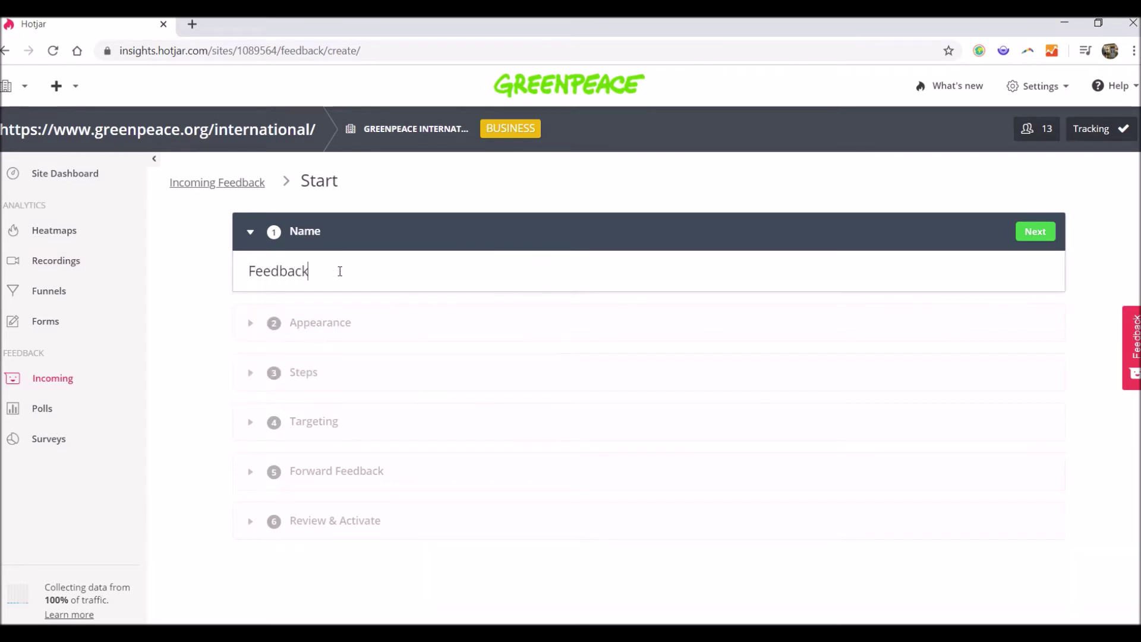
click(1028, 234)
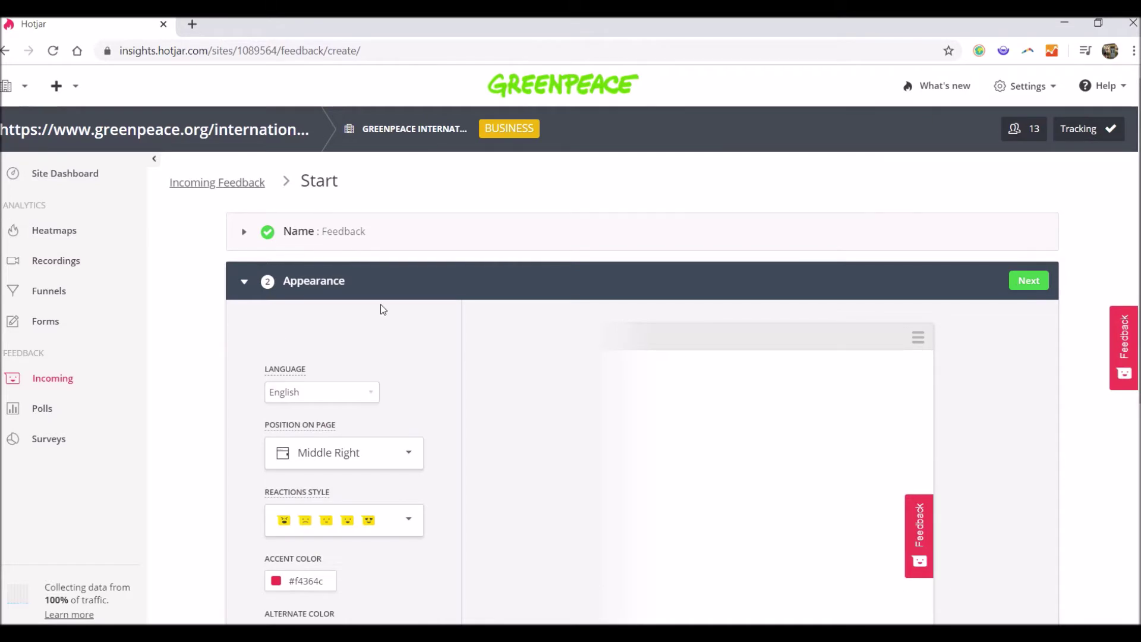
scroll(383, 310, down, 3)
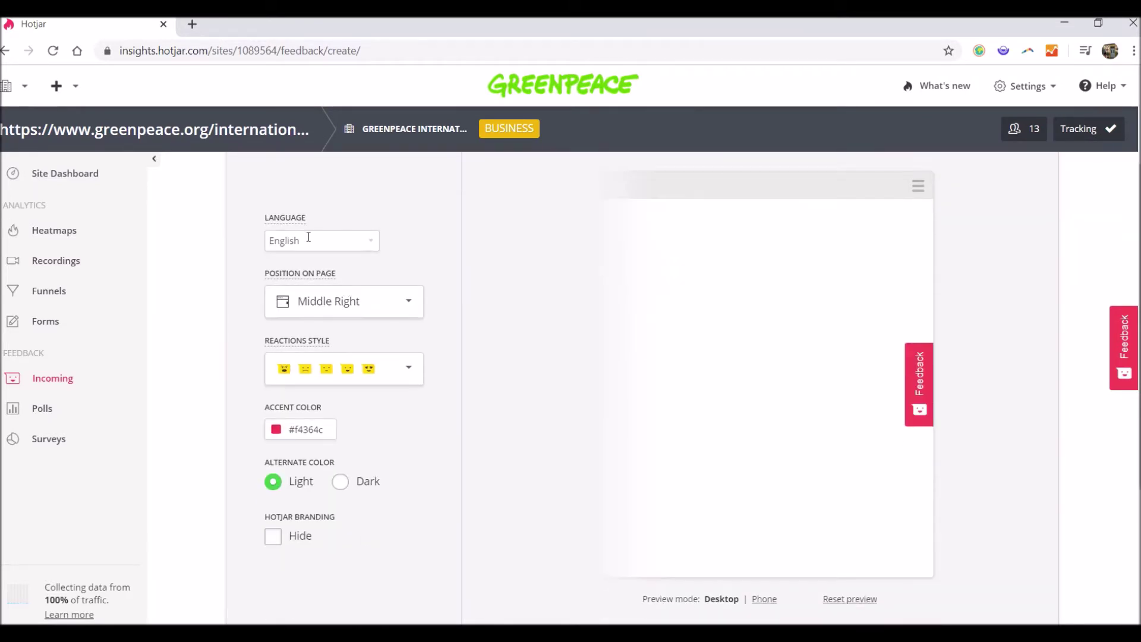
click(372, 242)
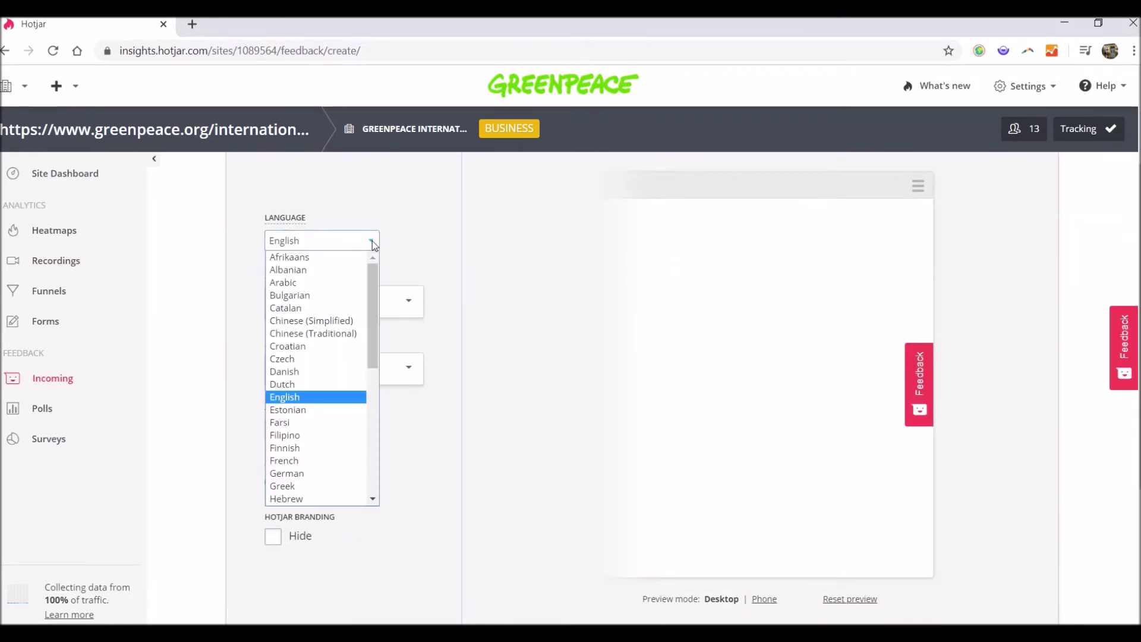
click(372, 241)
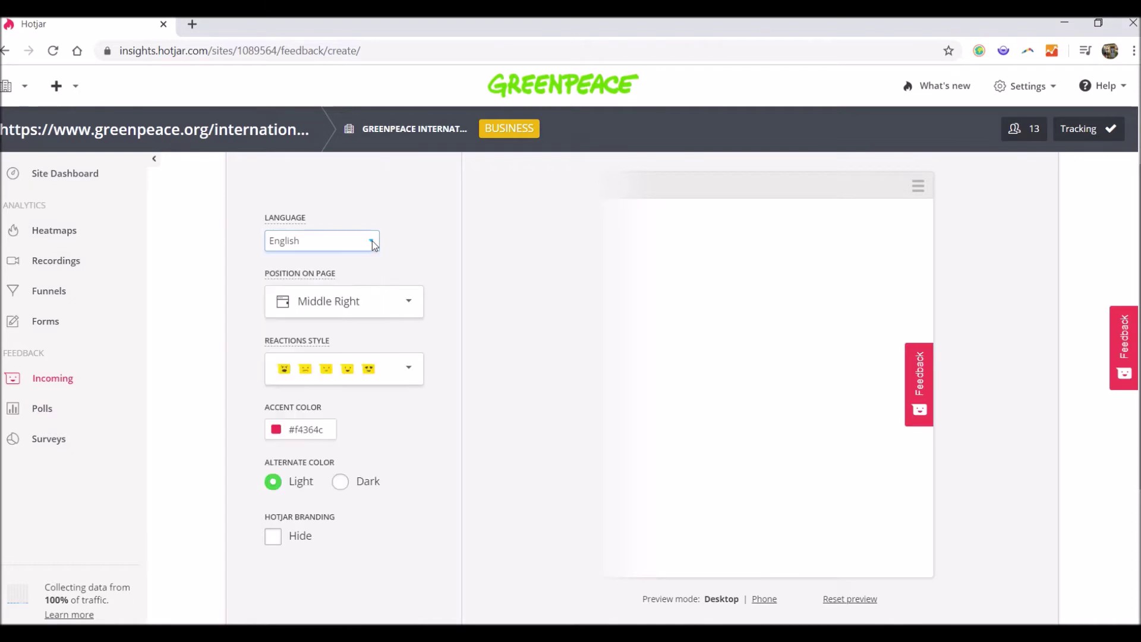
click(364, 309)
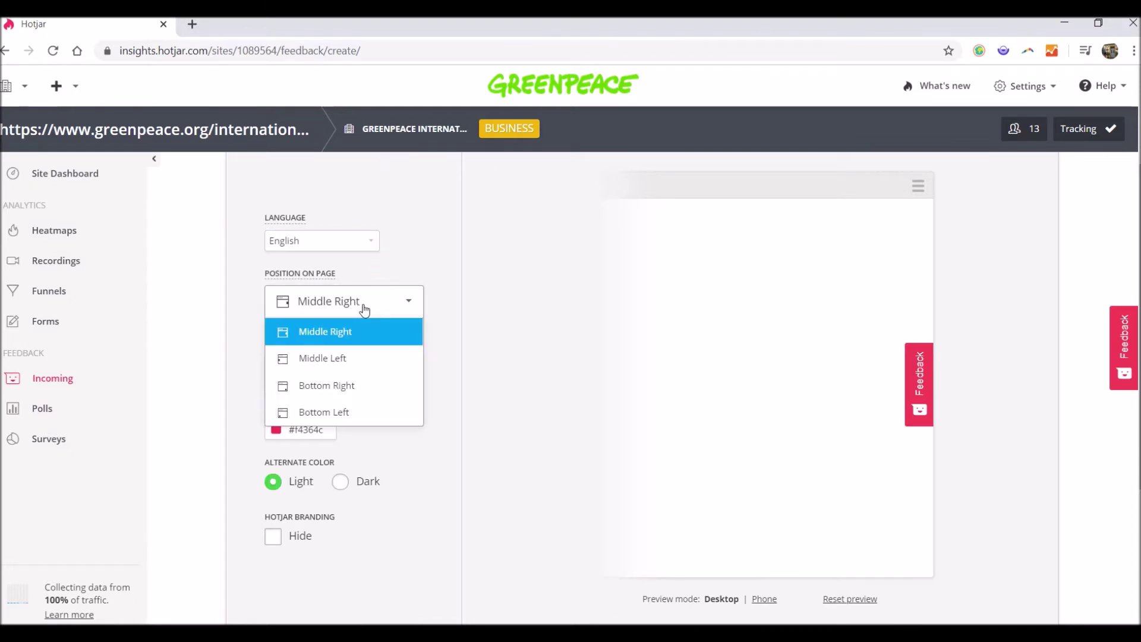
click(364, 309)
double_click(364, 309)
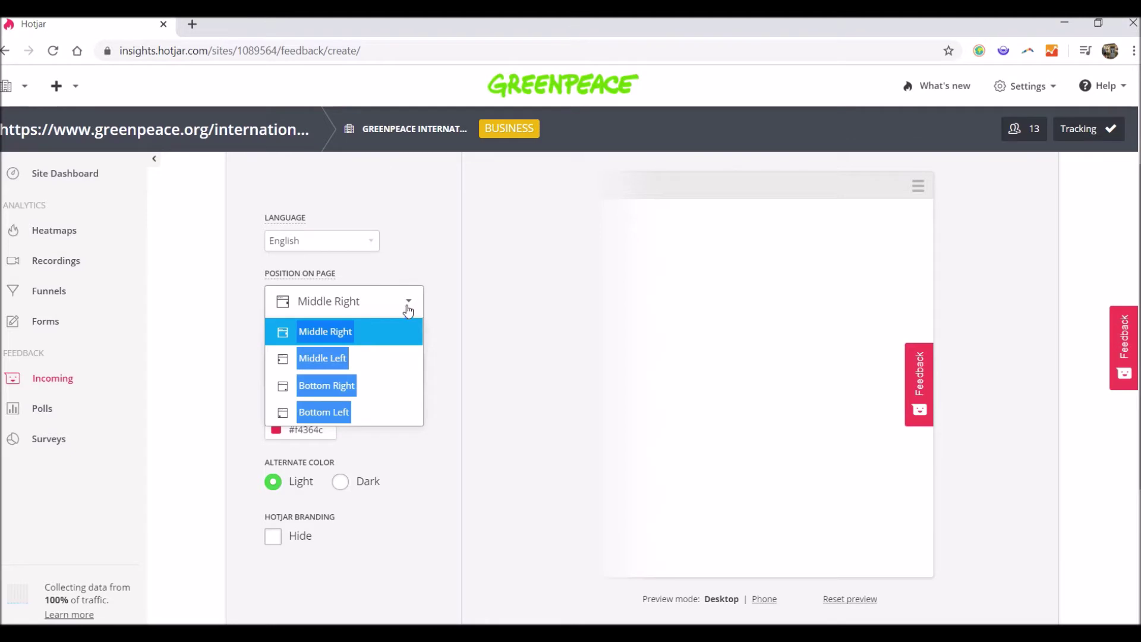
click(333, 359)
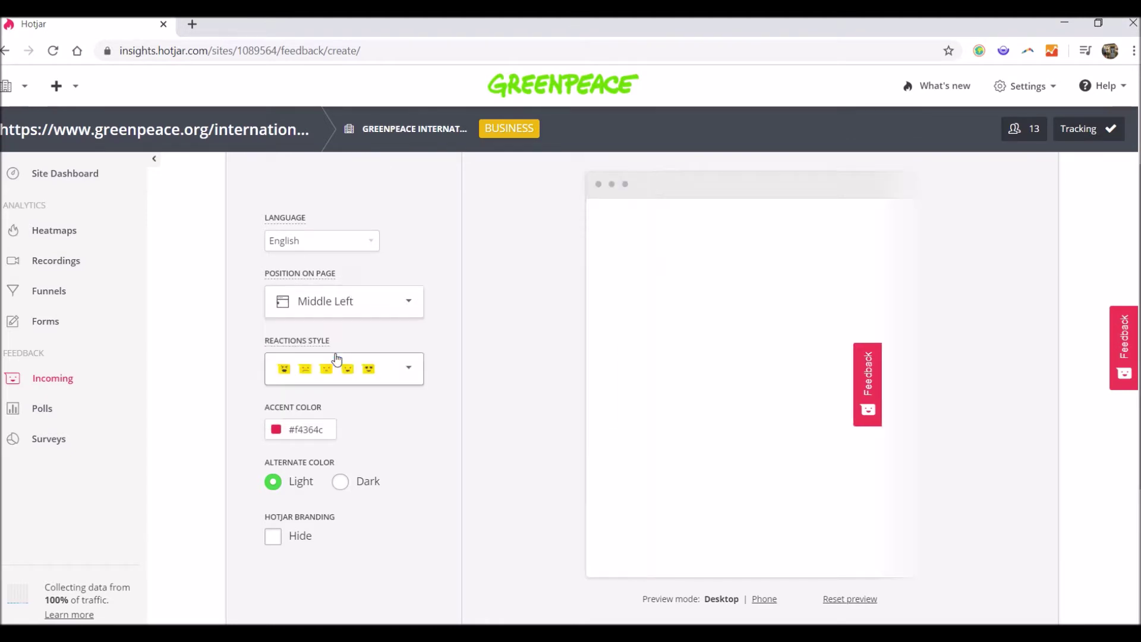
click(359, 308)
click(345, 383)
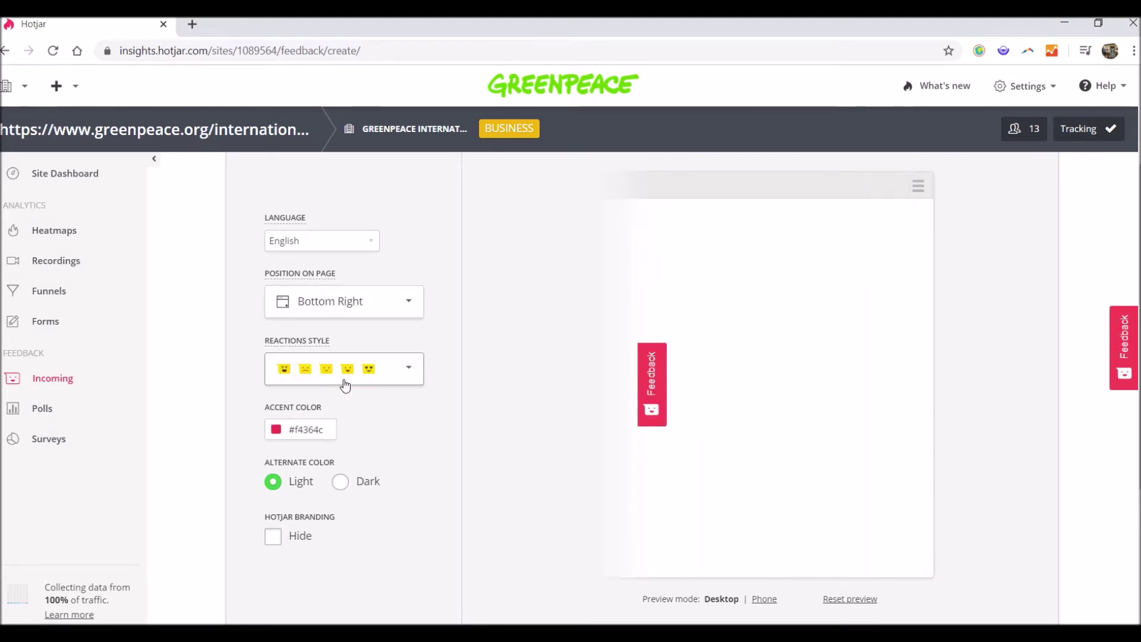
click(364, 307)
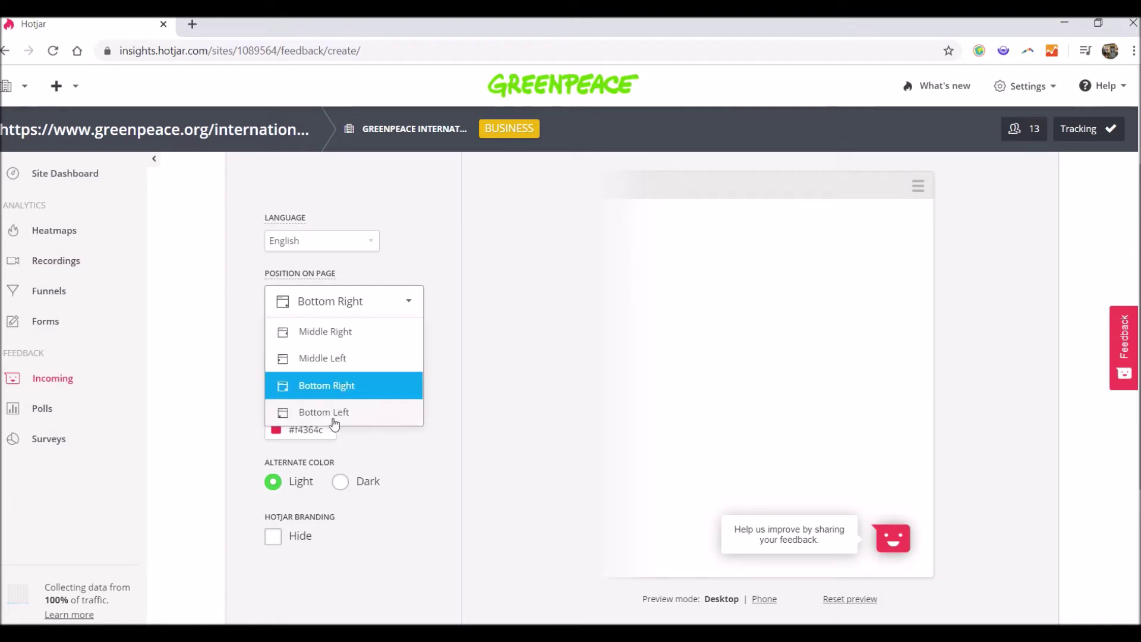
click(334, 416)
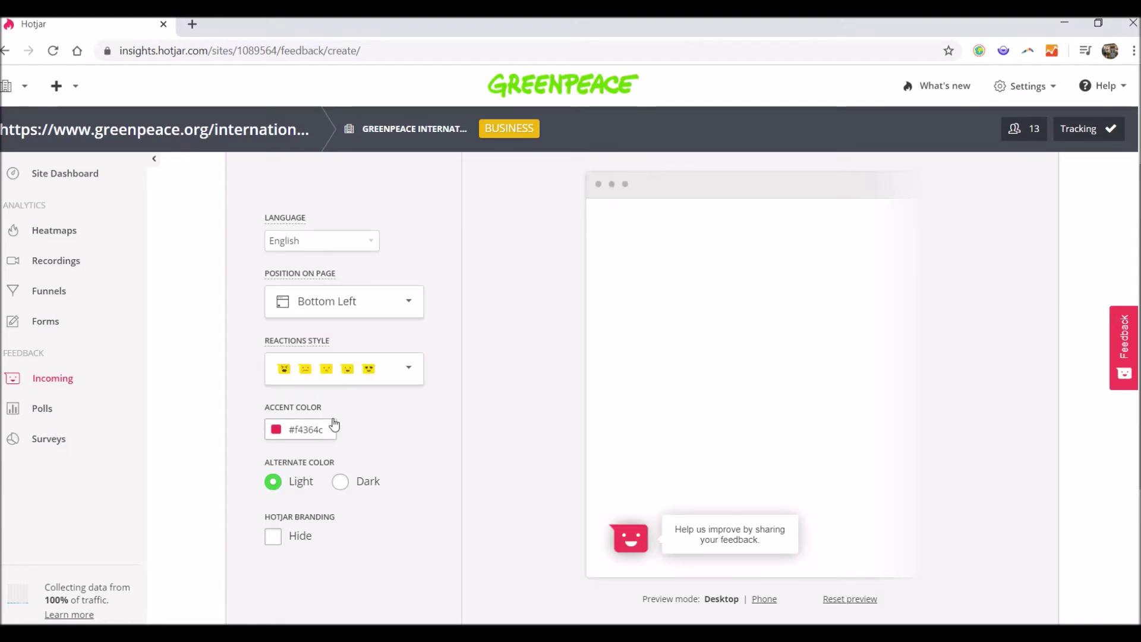
click(348, 313)
click(351, 337)
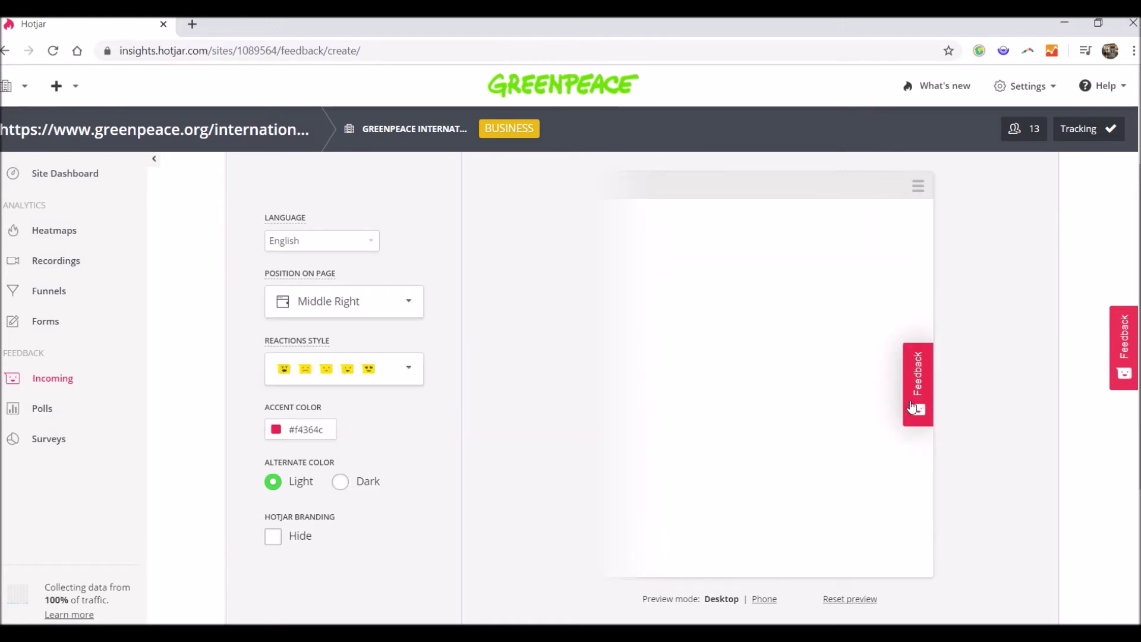
mouse_move(406, 369)
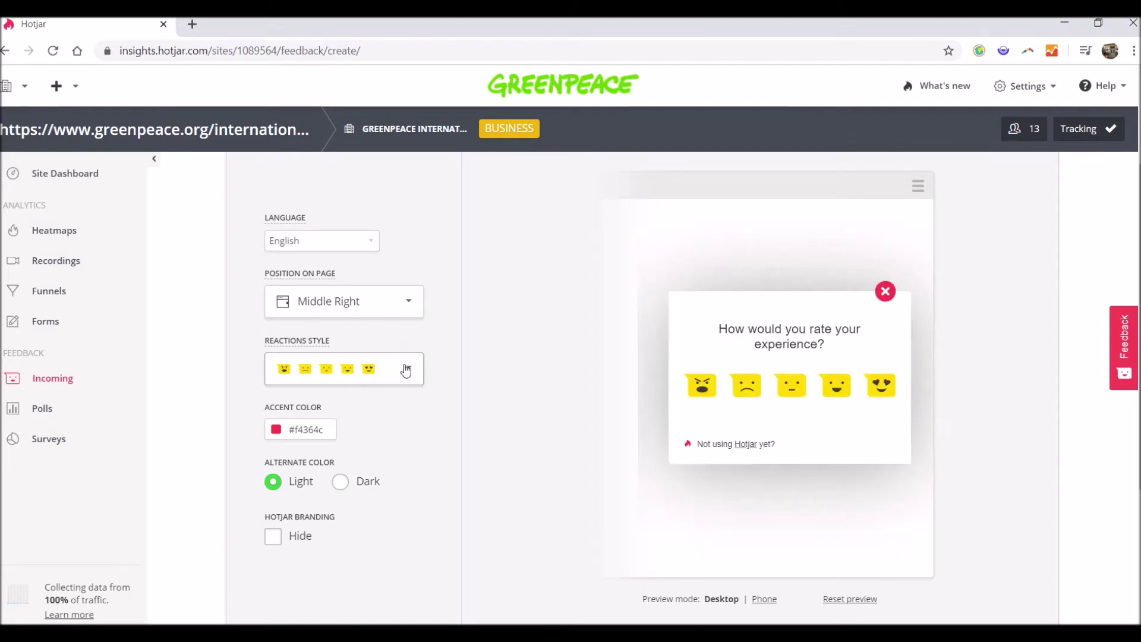
click(406, 370)
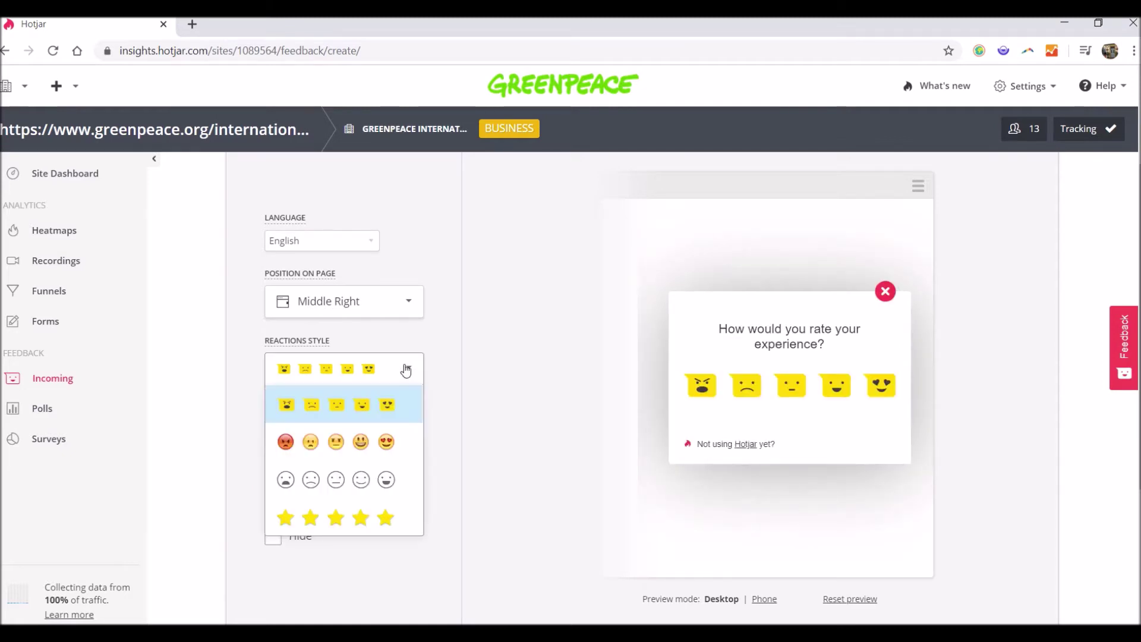
click(407, 447)
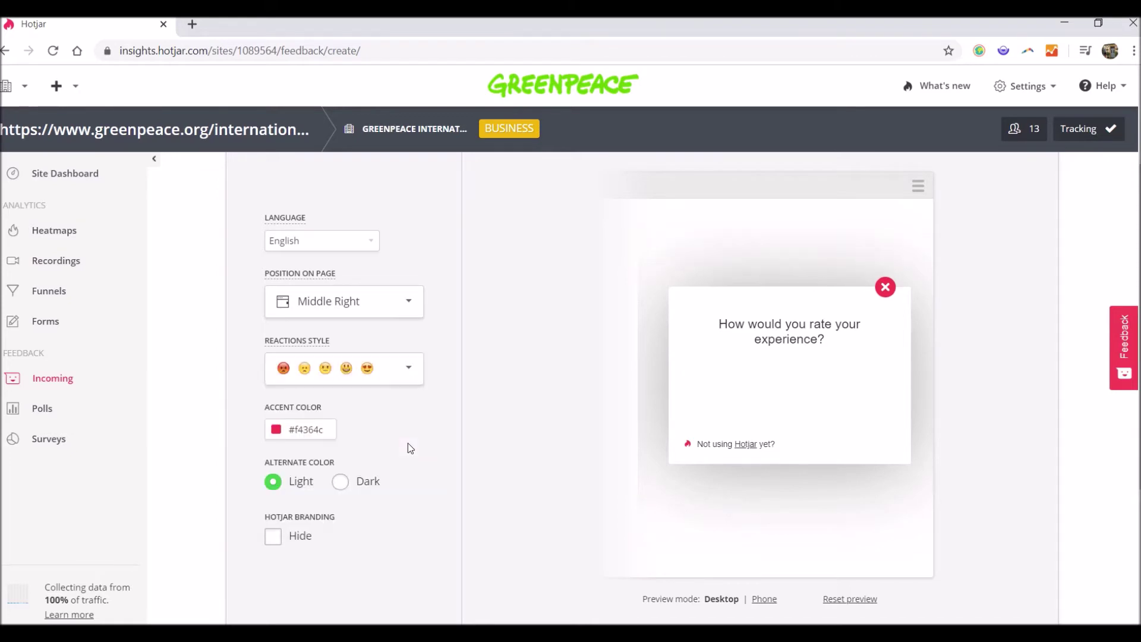
click(410, 375)
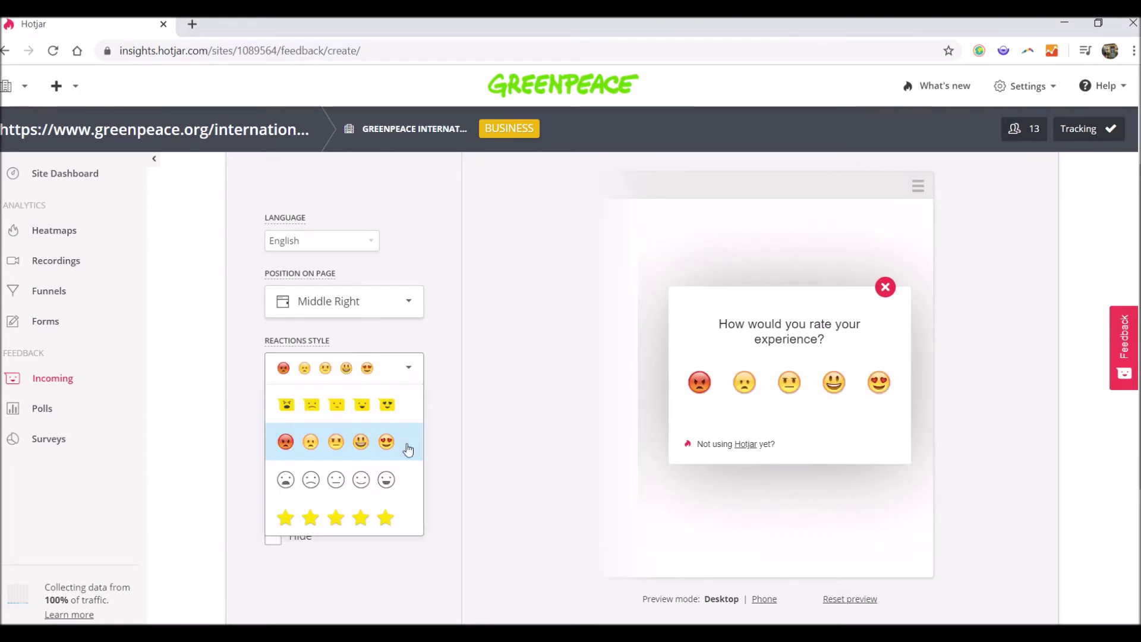
click(407, 523)
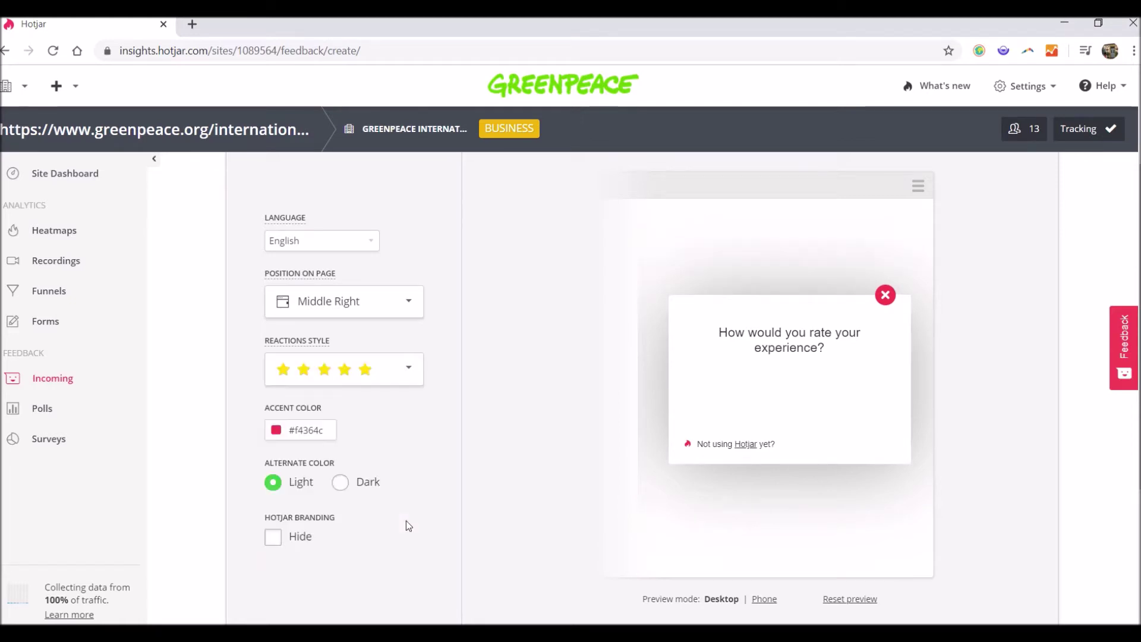
click(380, 379)
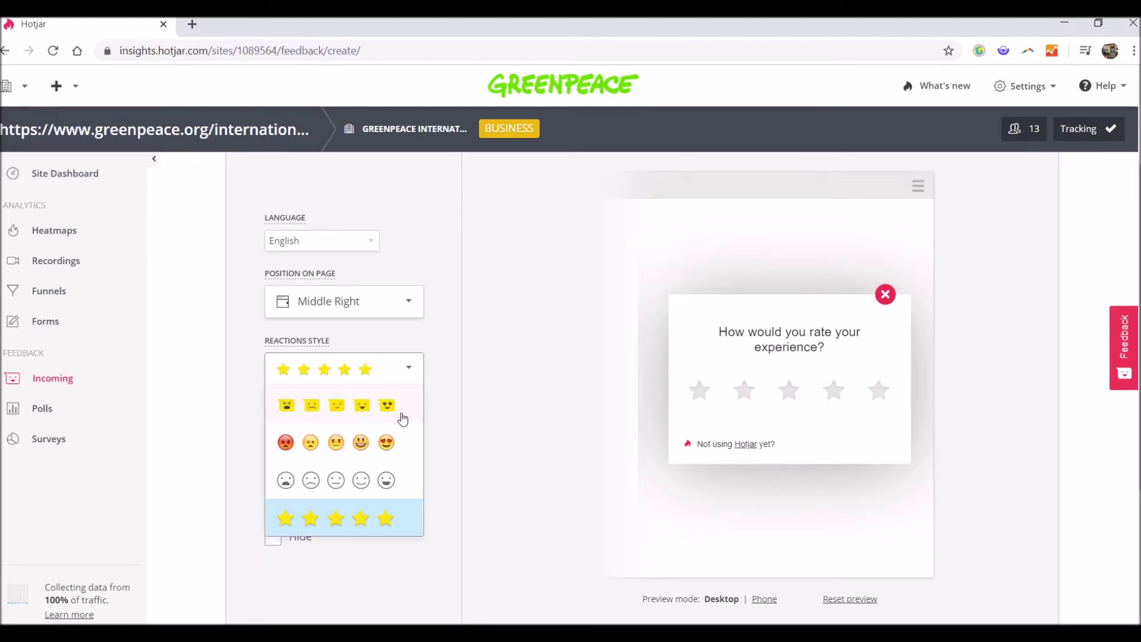
click(403, 411)
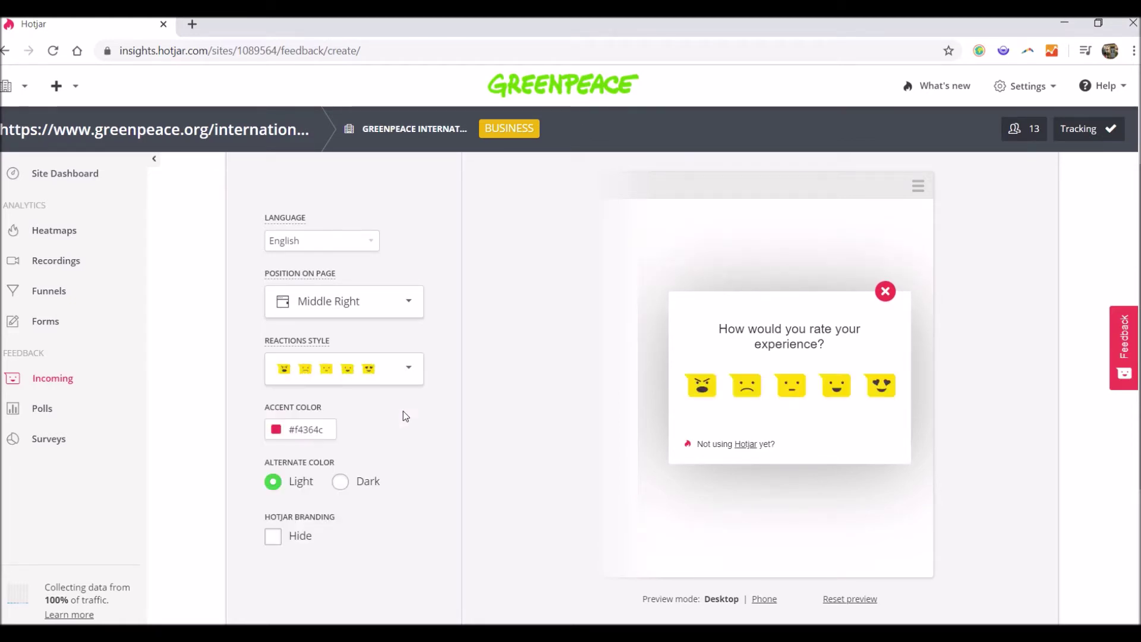
click(313, 435)
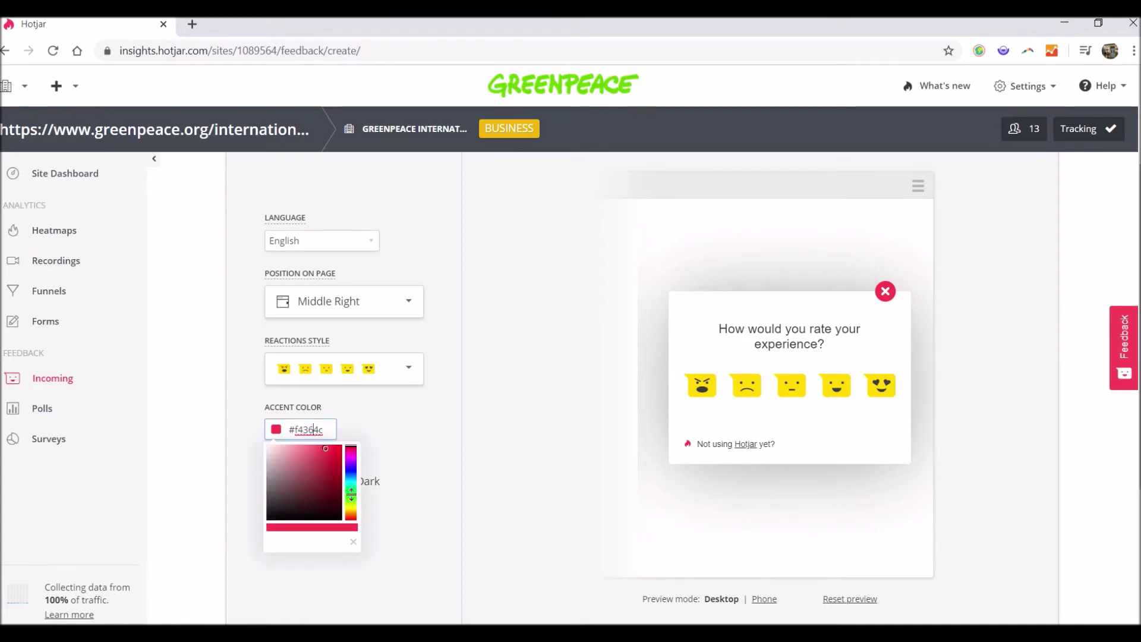
Step: Set the widget's accent colour to pink-red #f43658
key(ctrl+a)
text(#36f48d)
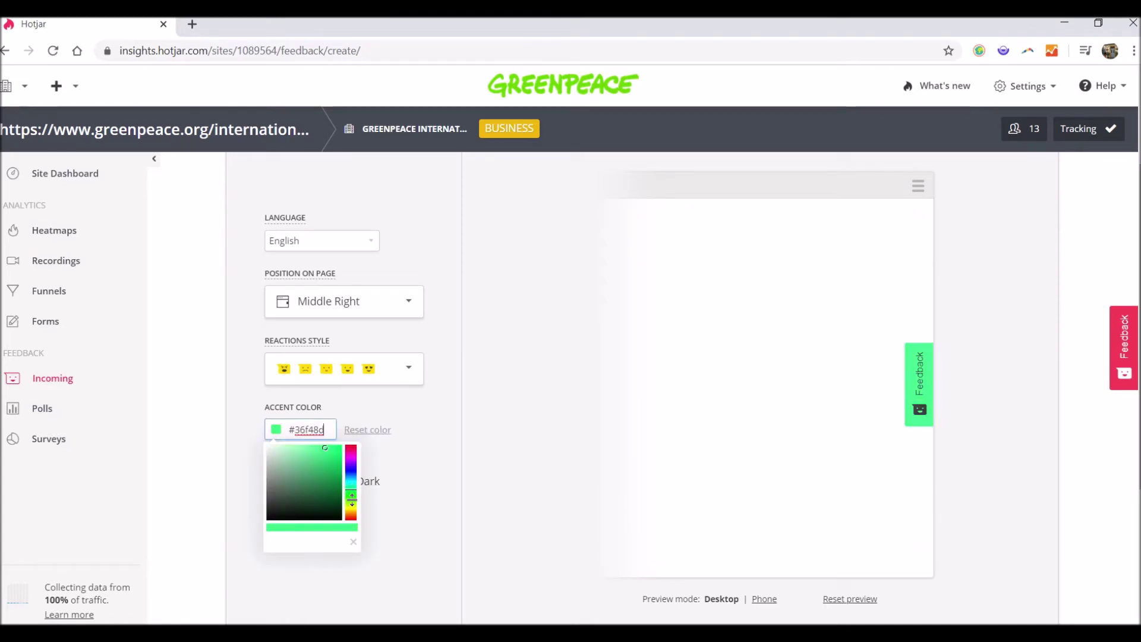
key(ctrl+a)
text(#7ef436)
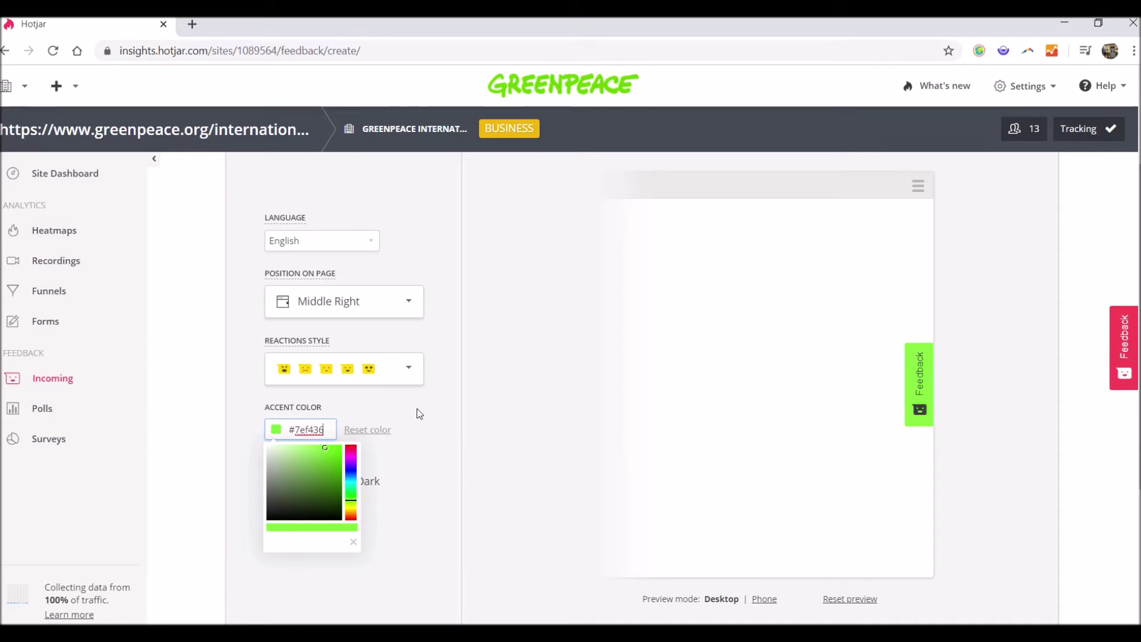
click(419, 414)
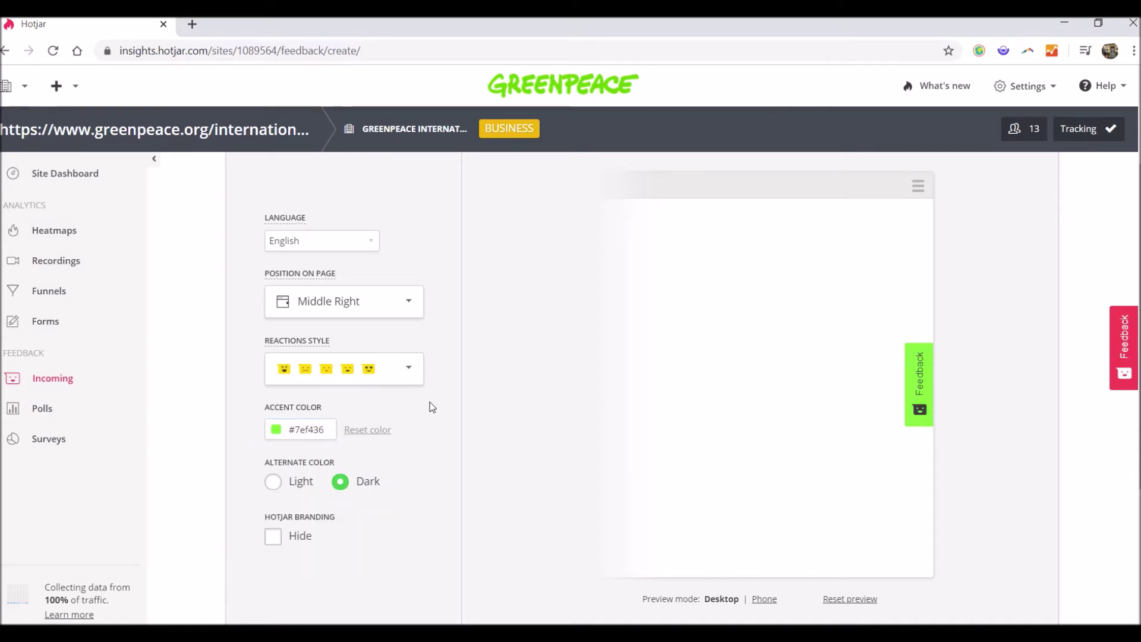
click(323, 433)
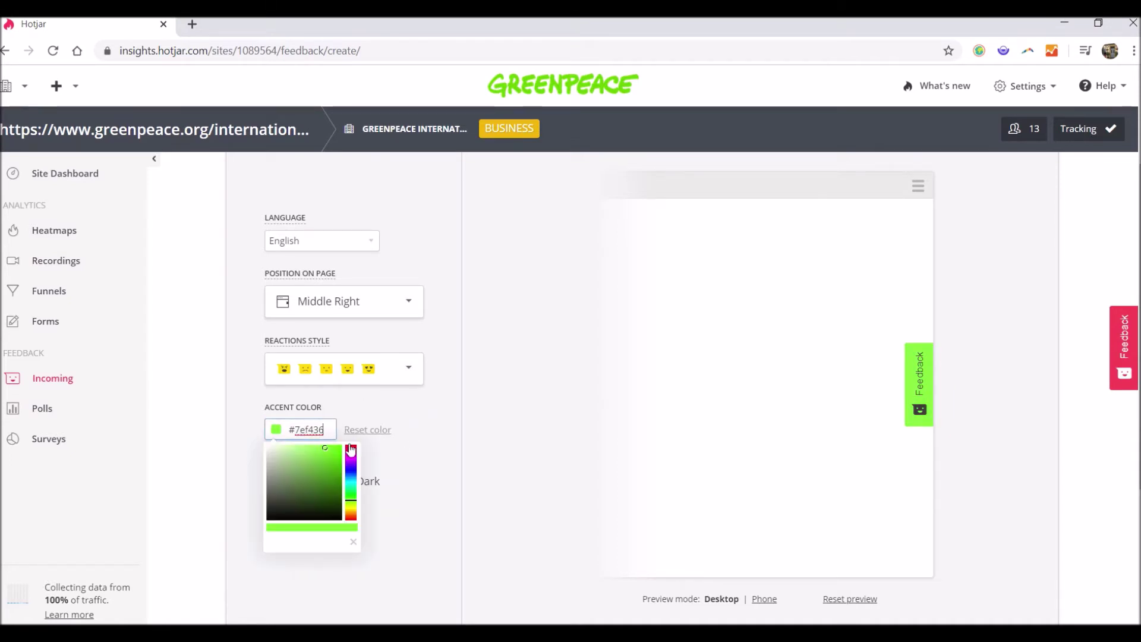
click(350, 447)
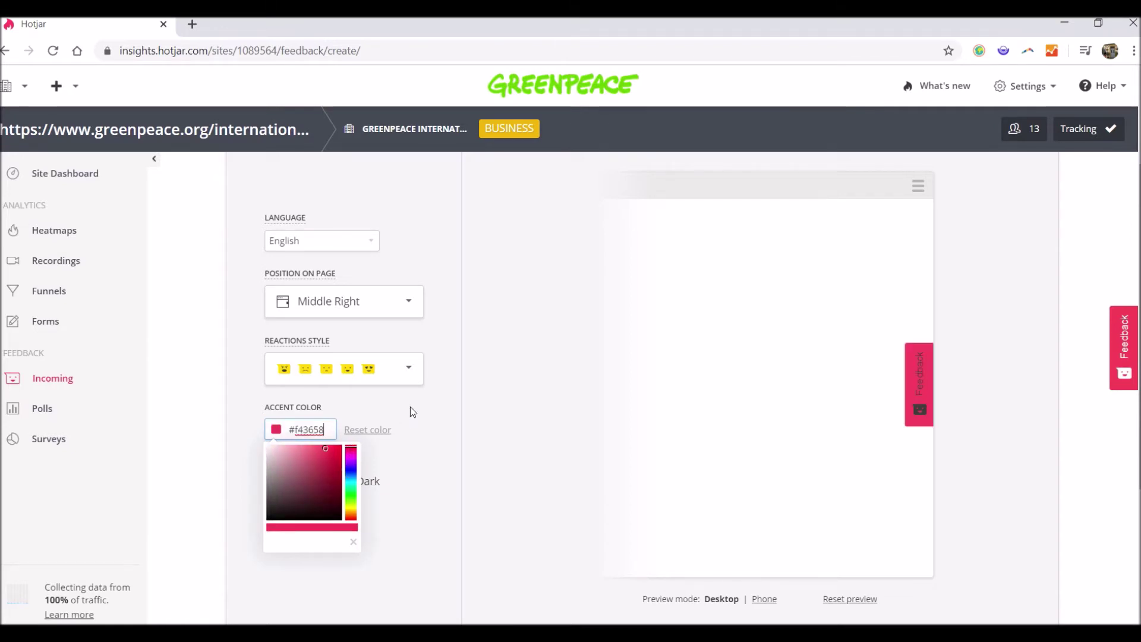
click(428, 409)
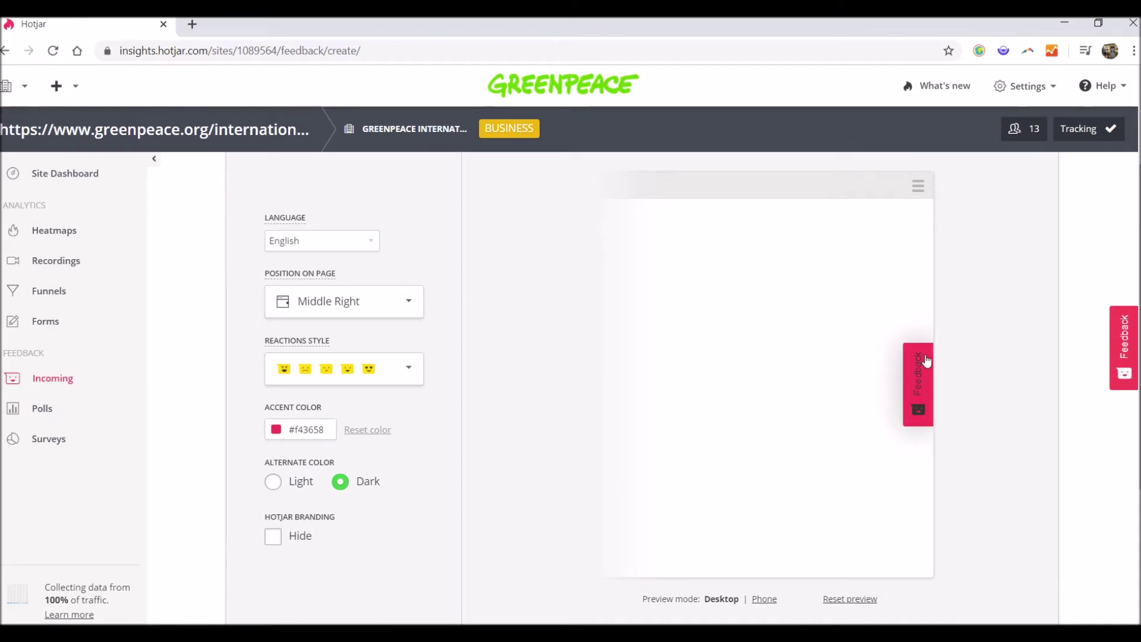
Step: Choose the Light alternate colour and hide the Hotjar branding
click(280, 485)
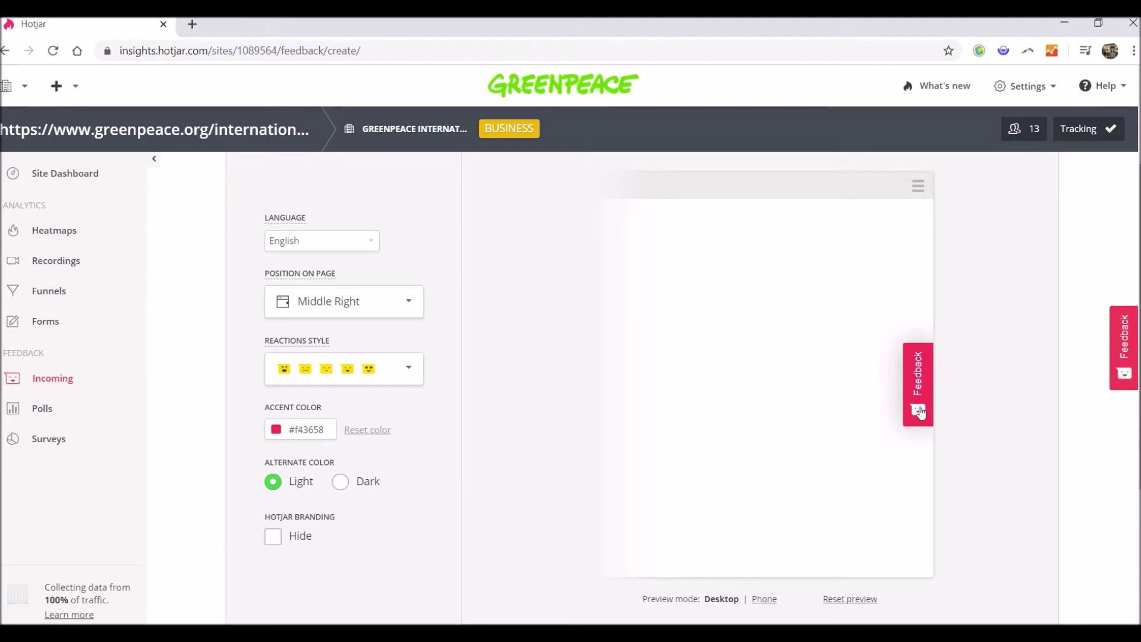
click(343, 484)
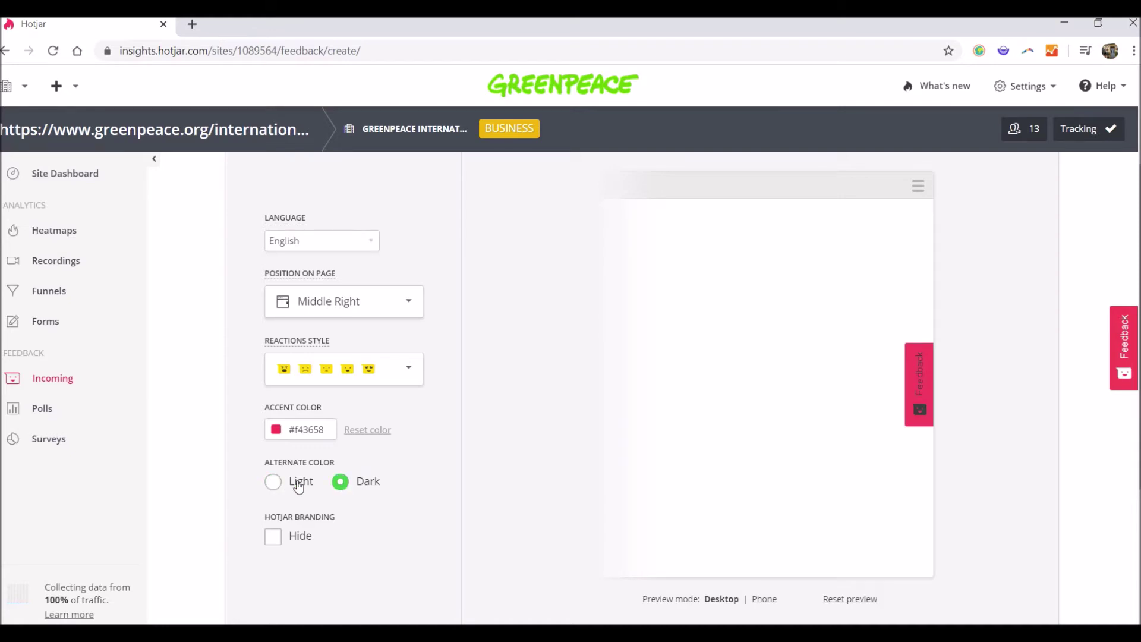
click(273, 482)
scroll(364, 422, down, 1)
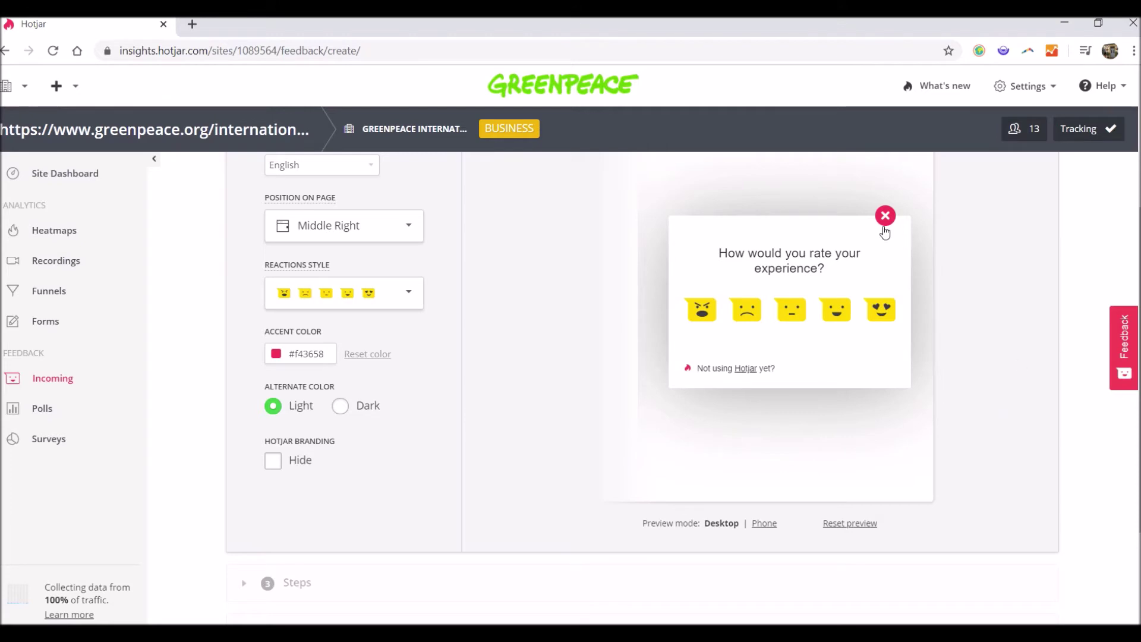
click(886, 216)
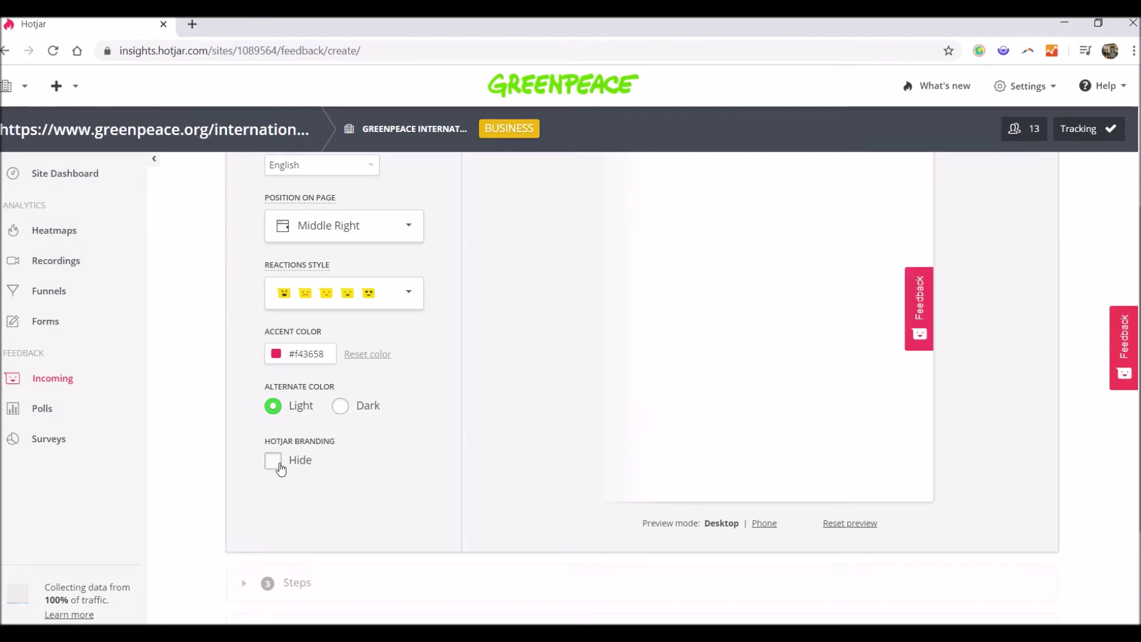
click(279, 467)
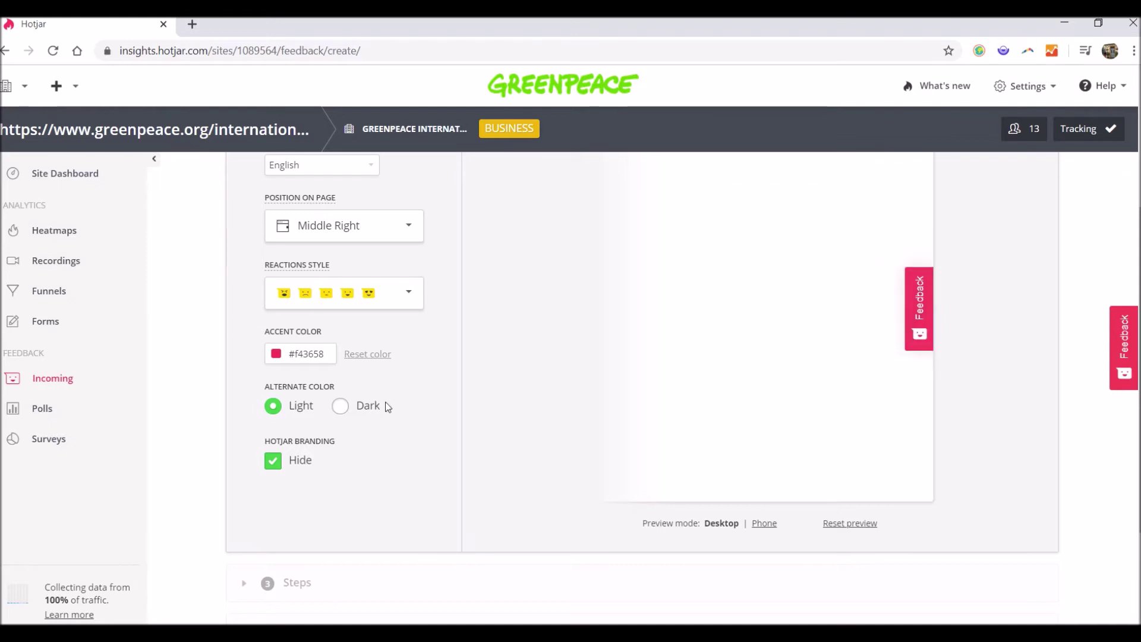
scroll(739, 418, up, 4)
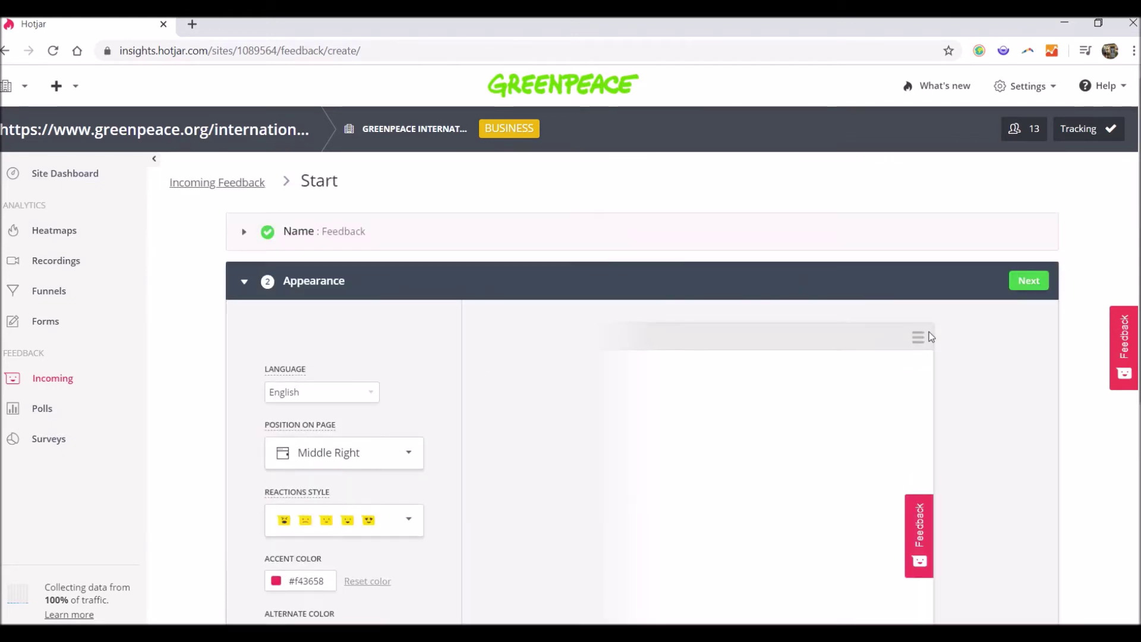
Step: Open the Steps stage and review the question 'How would you rate your experience?'
click(1038, 282)
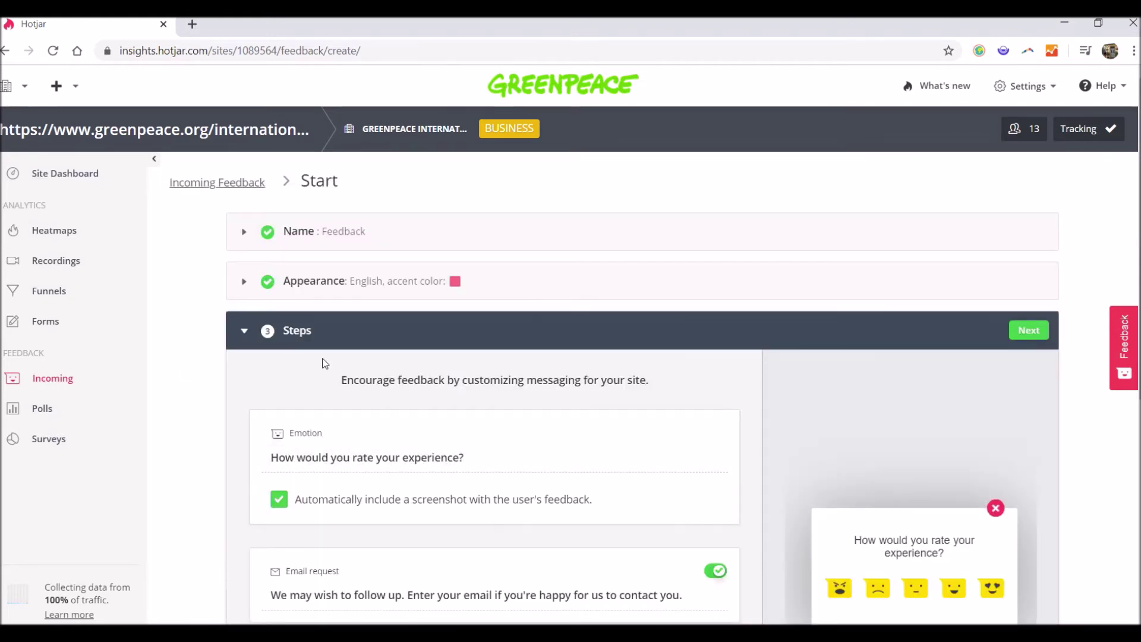
scroll(303, 361, down, 5)
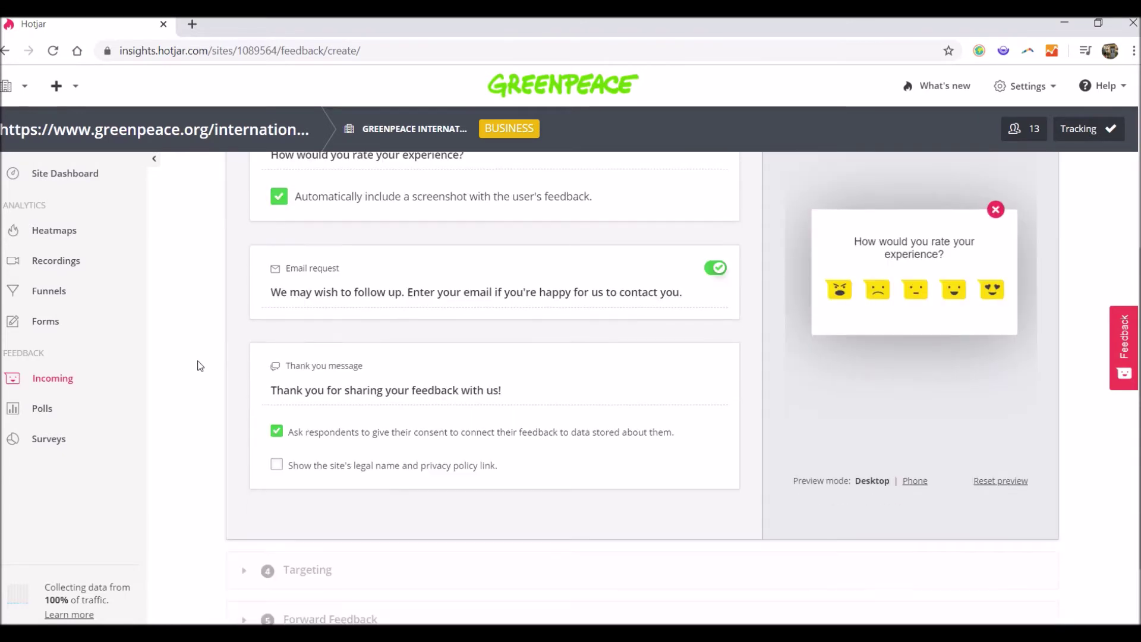
scroll(466, 400, up, 3)
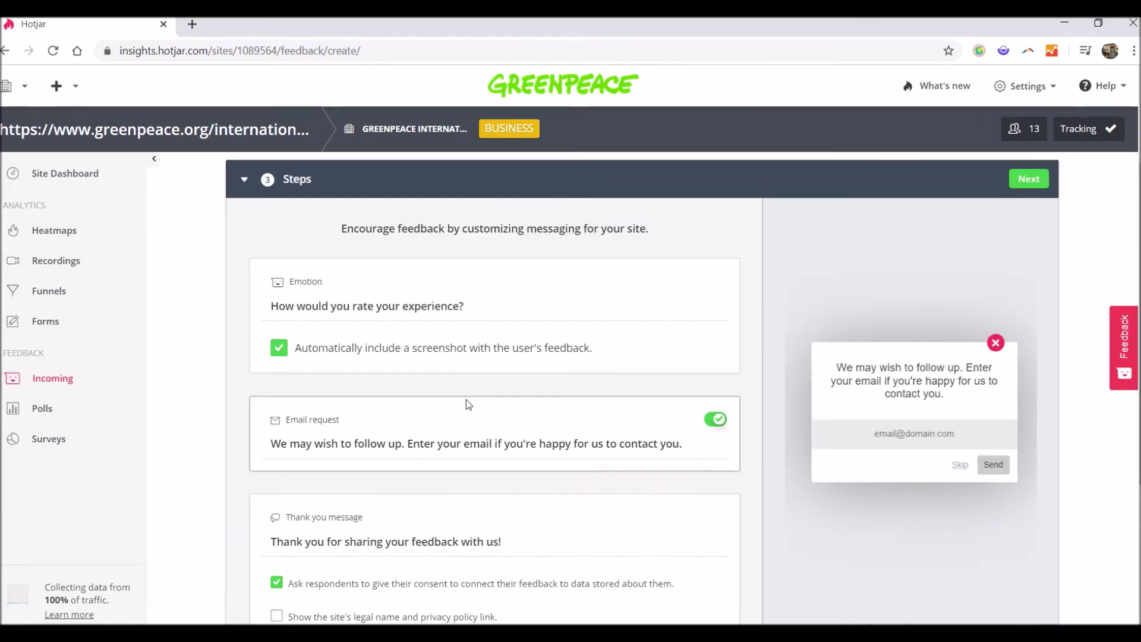
scroll(435, 340, down, 3)
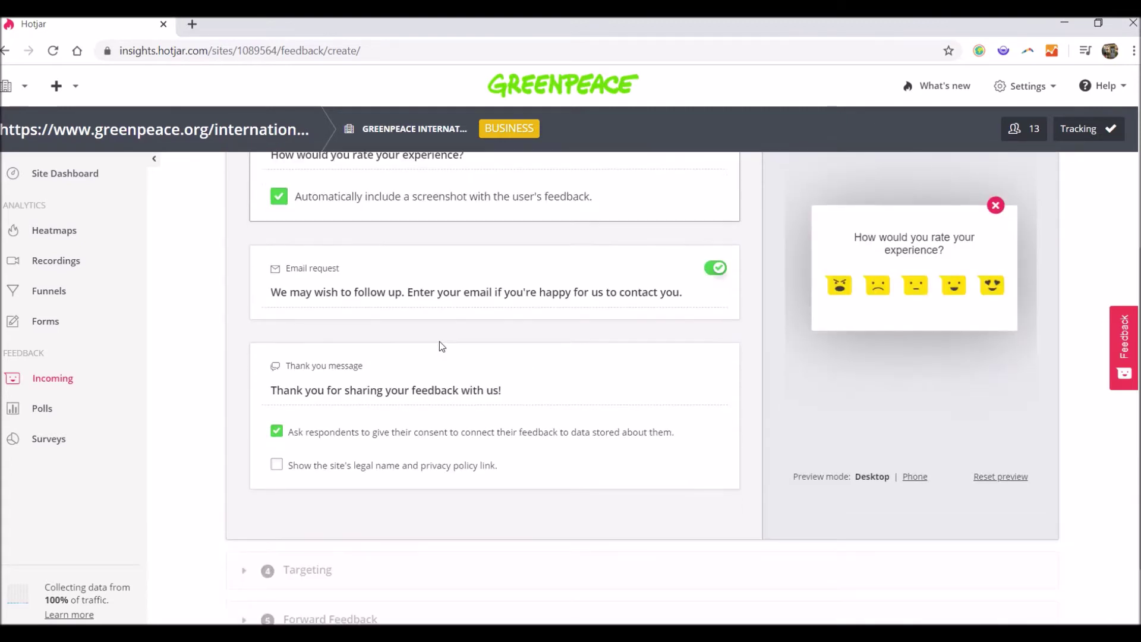
scroll(479, 404, up, 3)
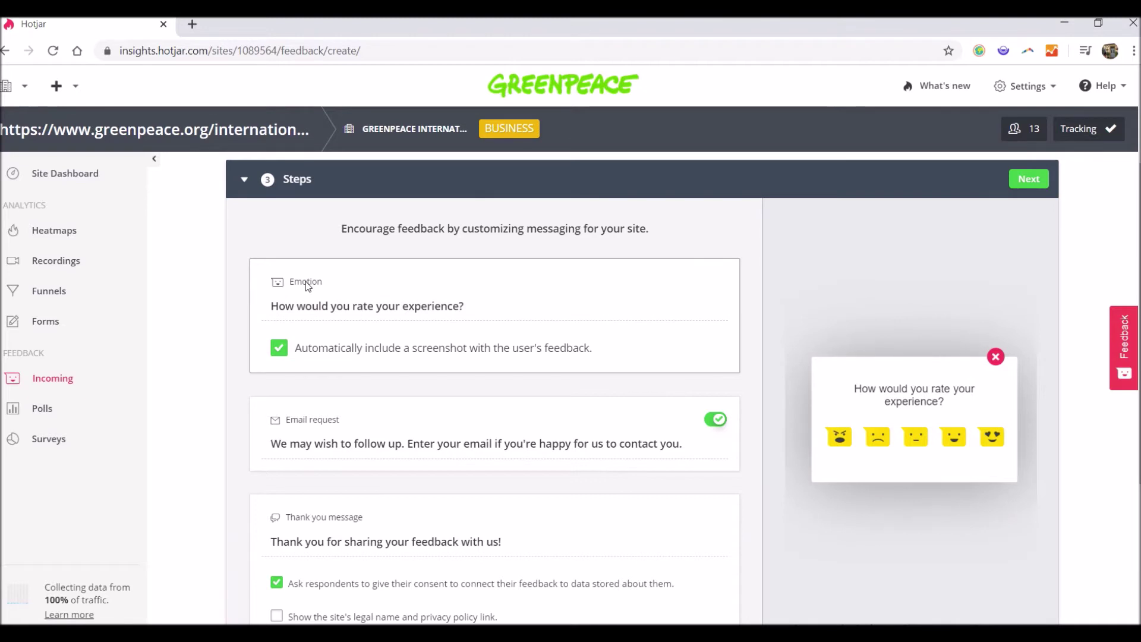
drag(322, 305, 256, 315)
click(460, 305)
click(294, 302)
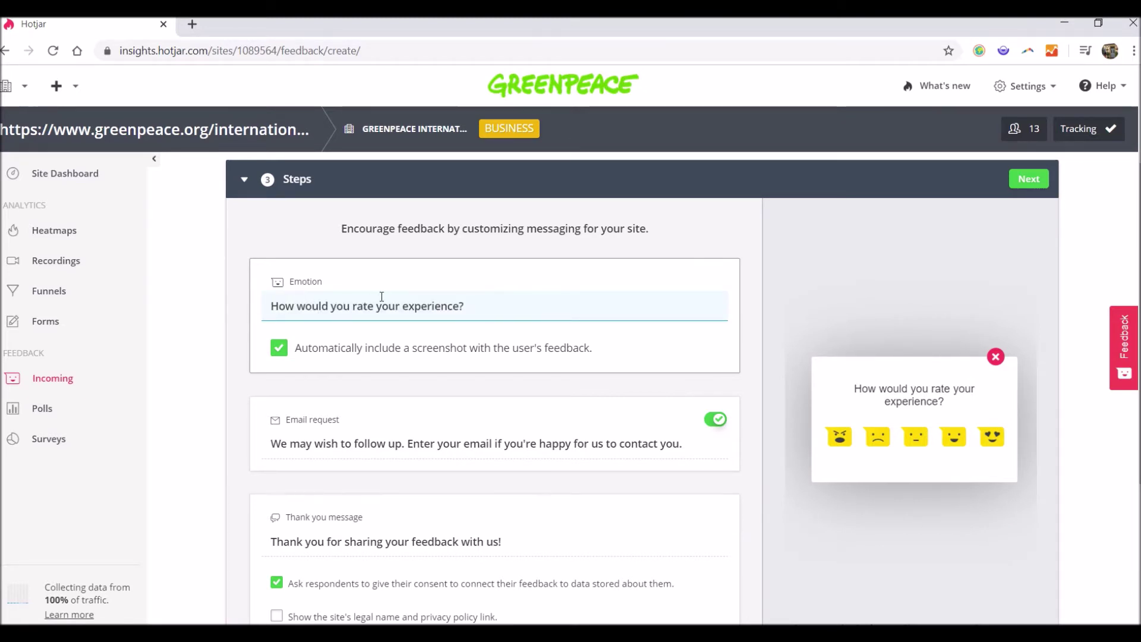
drag(488, 300, 232, 315)
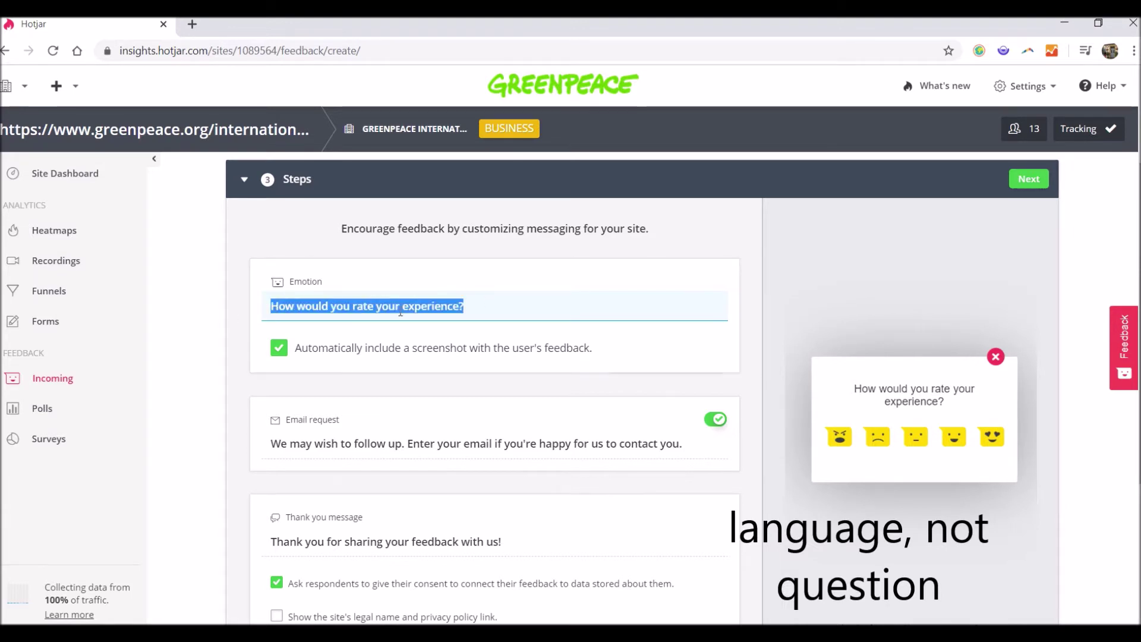
click(467, 311)
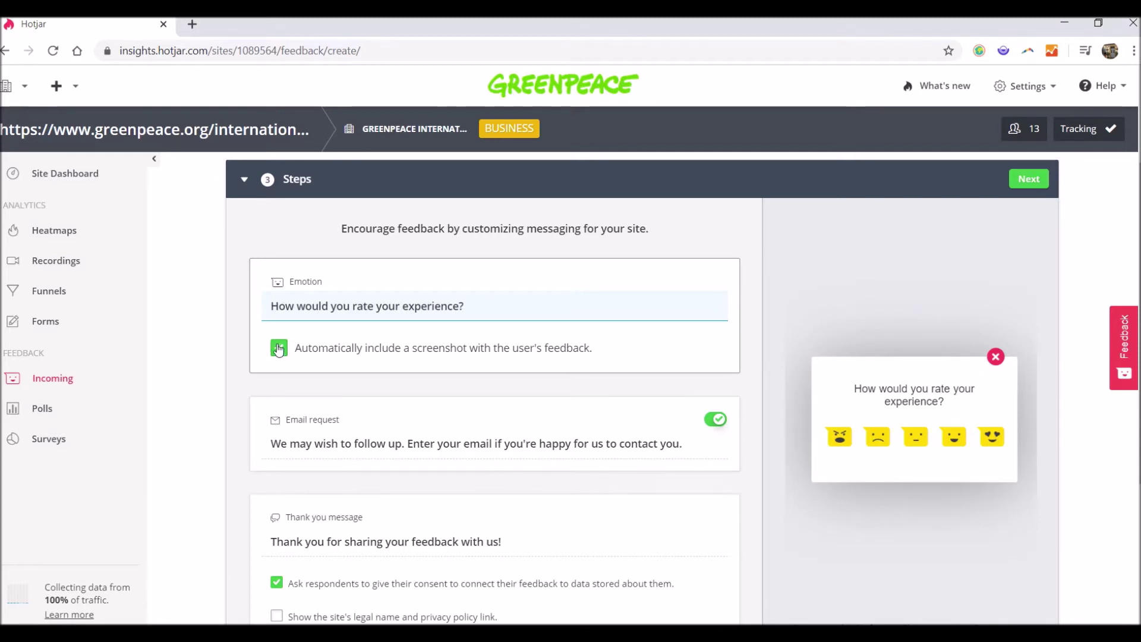
Step: Keep automatic screenshots included with user feedback
click(279, 350)
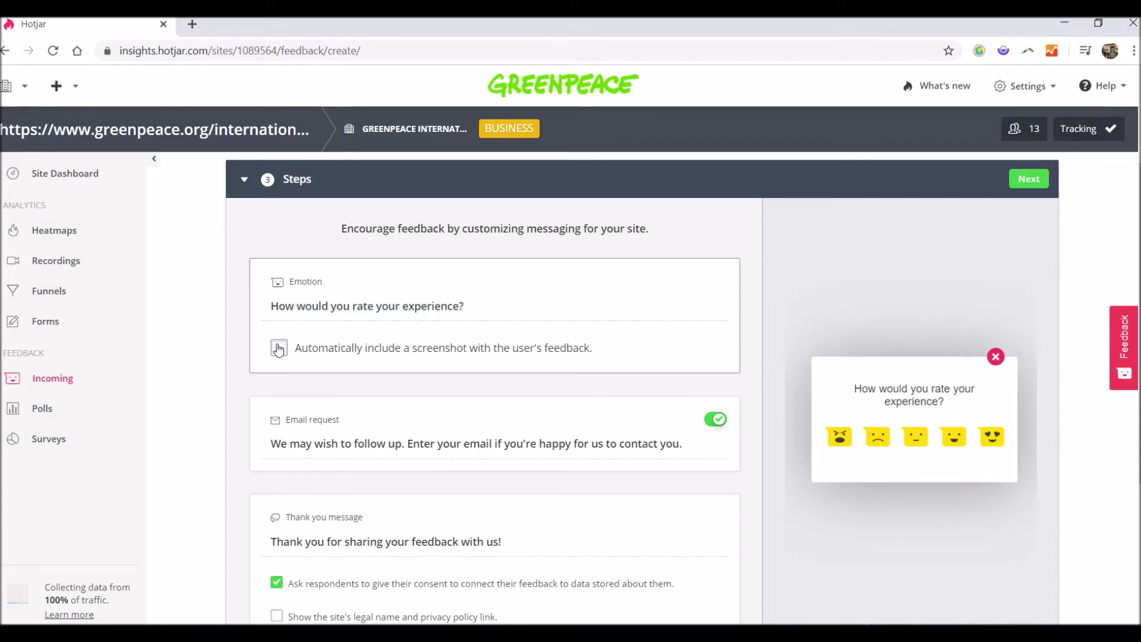
click(279, 350)
scroll(425, 324, down, 1)
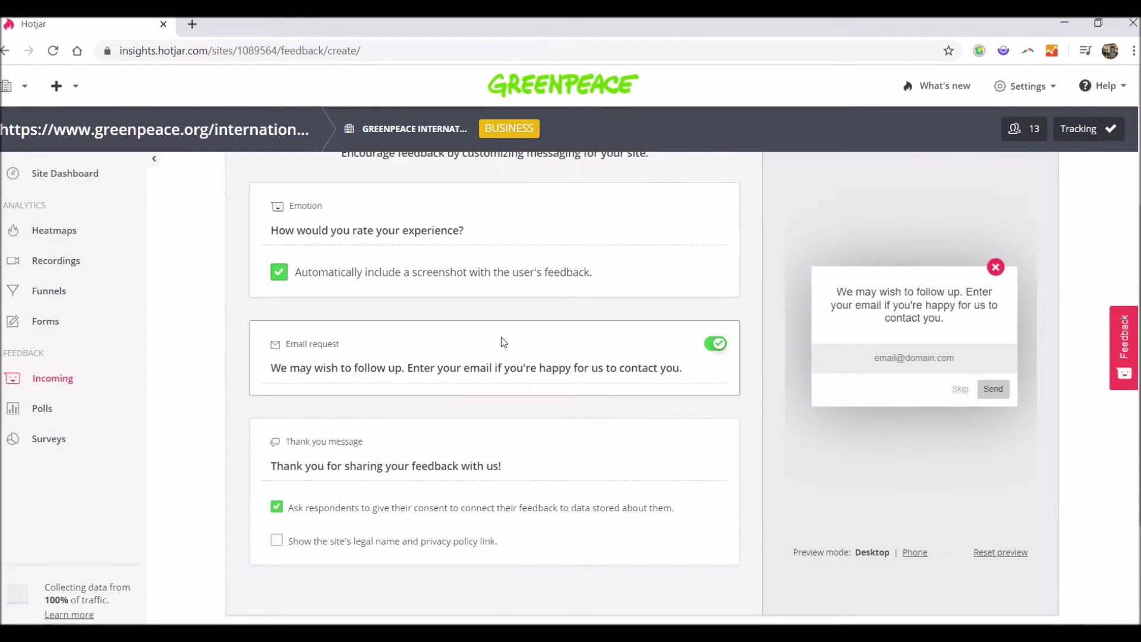
click(711, 348)
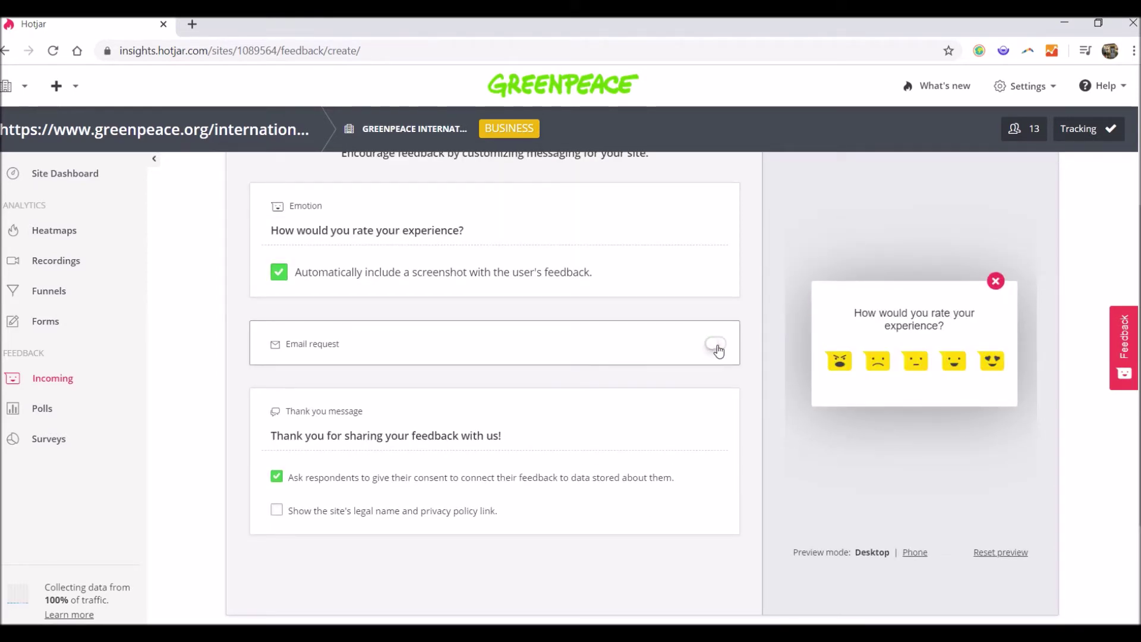
click(717, 349)
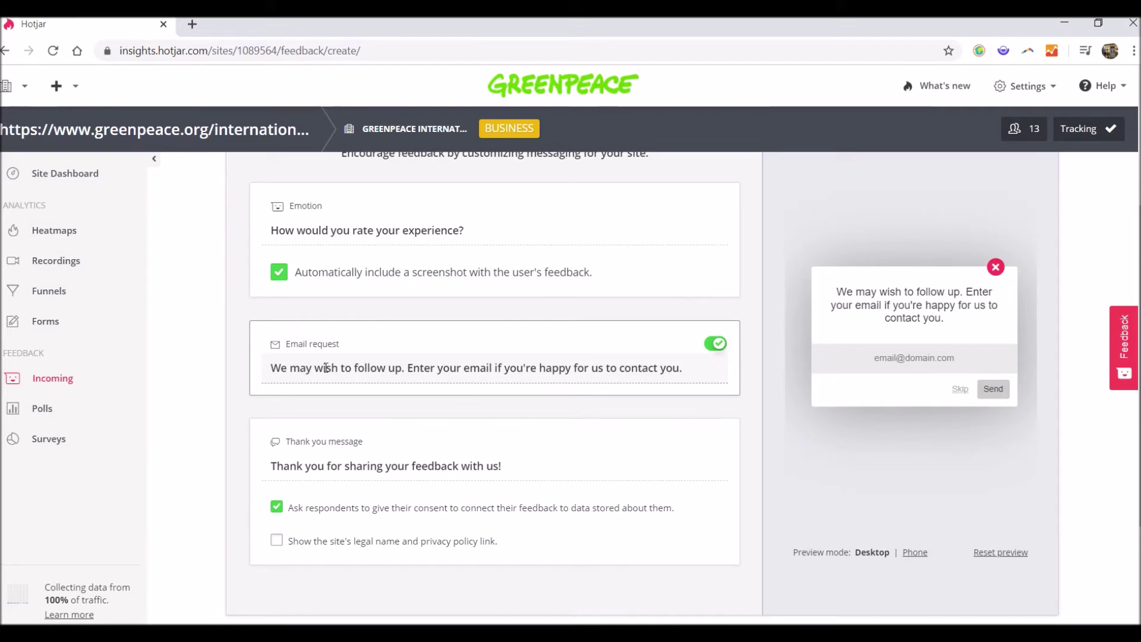
drag(326, 368, 517, 368)
click(688, 370)
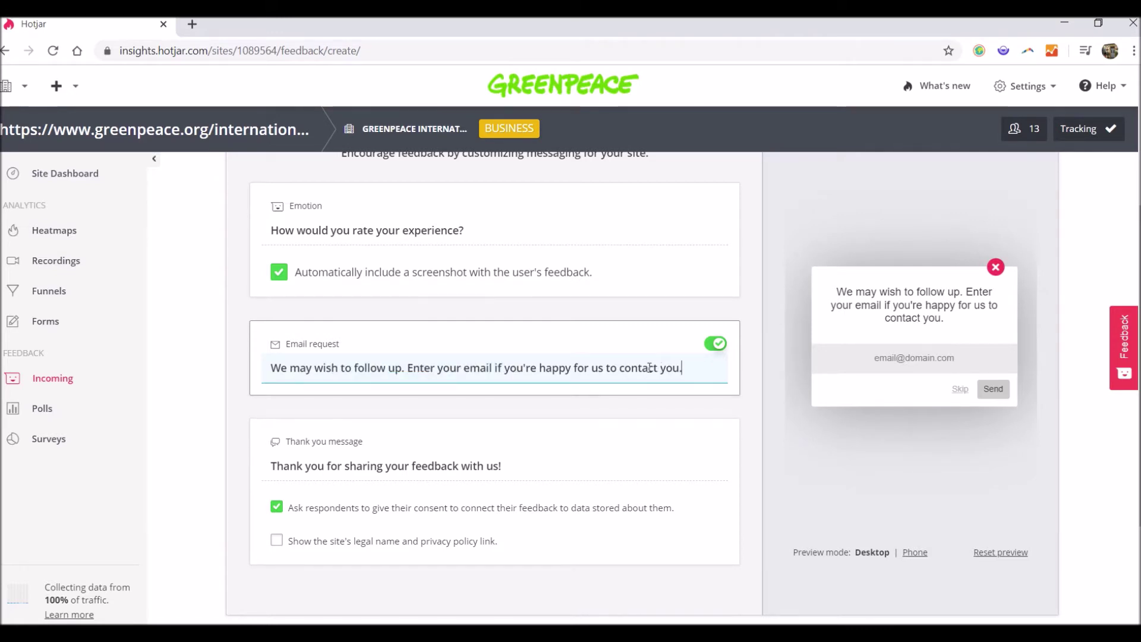
click(423, 431)
scroll(423, 416, down, 1)
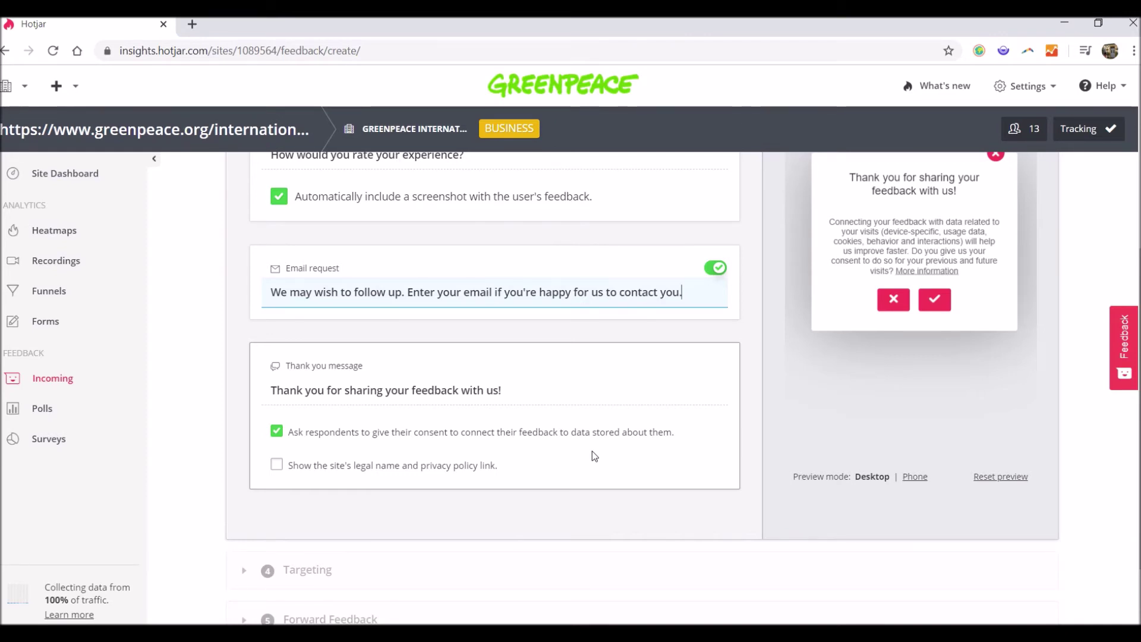
Step: Finish editing the email request message and review the thank-you step
click(277, 465)
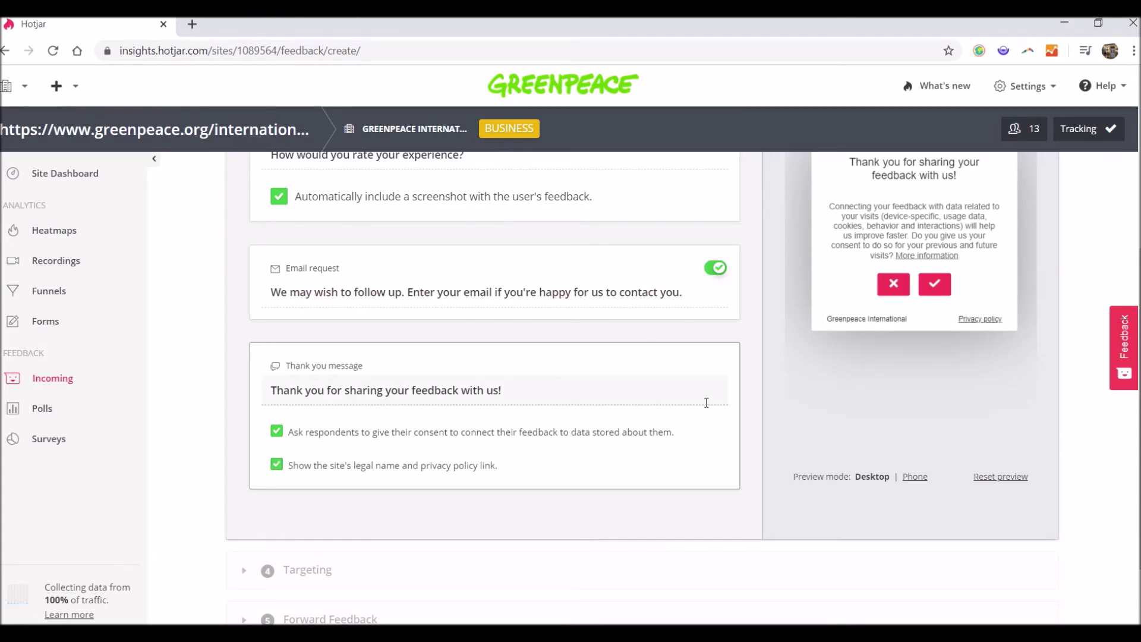
scroll(706, 403, up, 5)
Step: Open Targeting and review its devices, All users and 100% visitor settings
click(1029, 331)
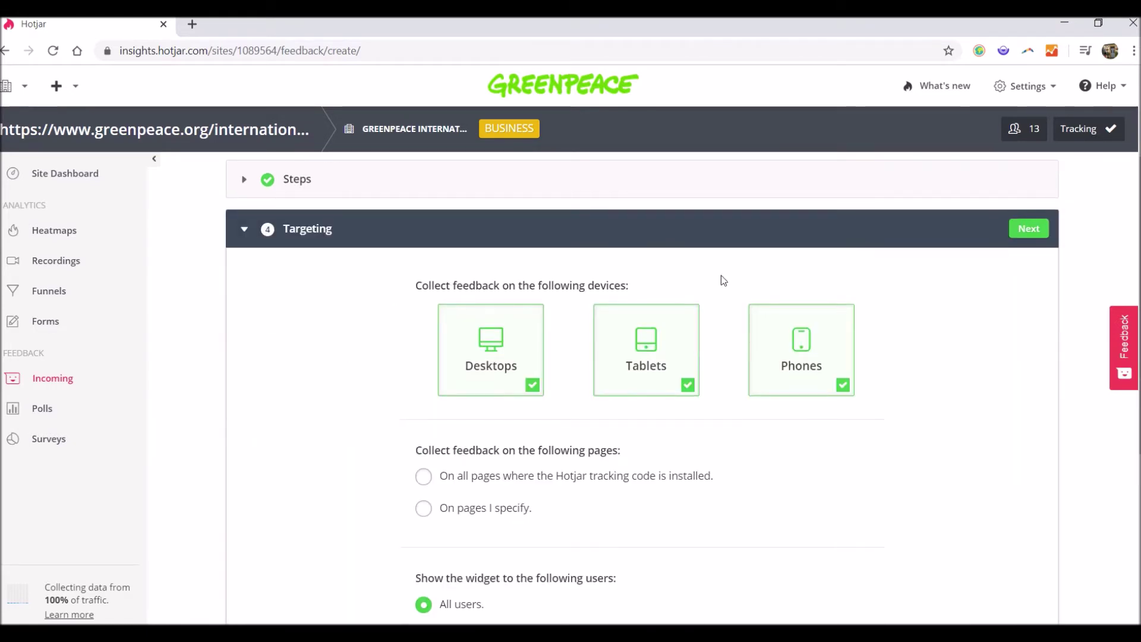
scroll(355, 344, down, 1)
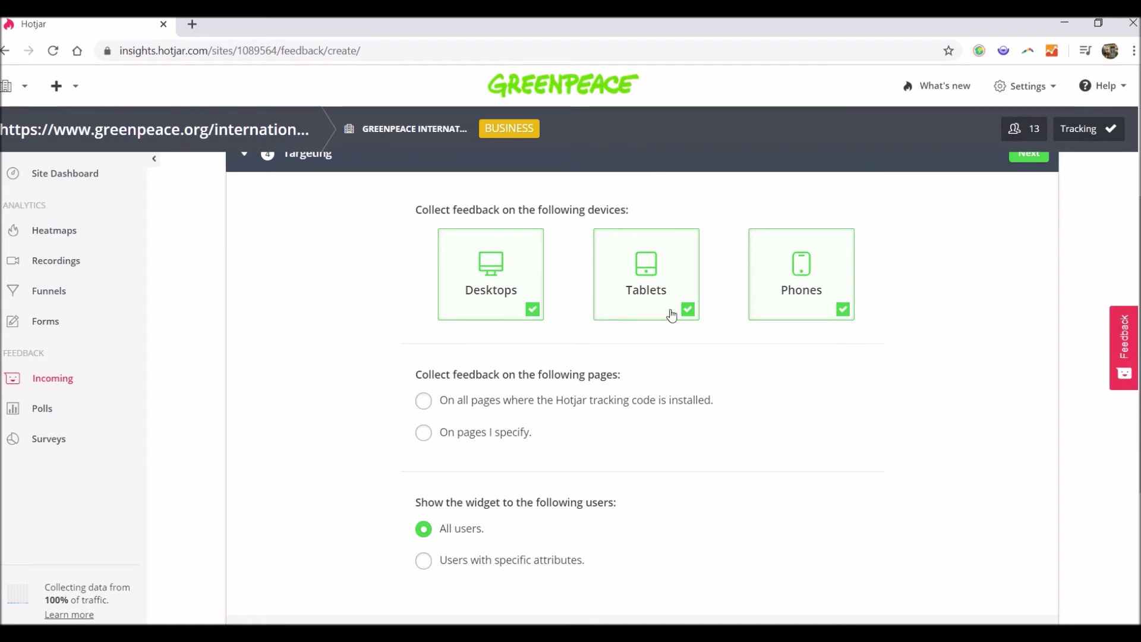
scroll(414, 330, down, 1)
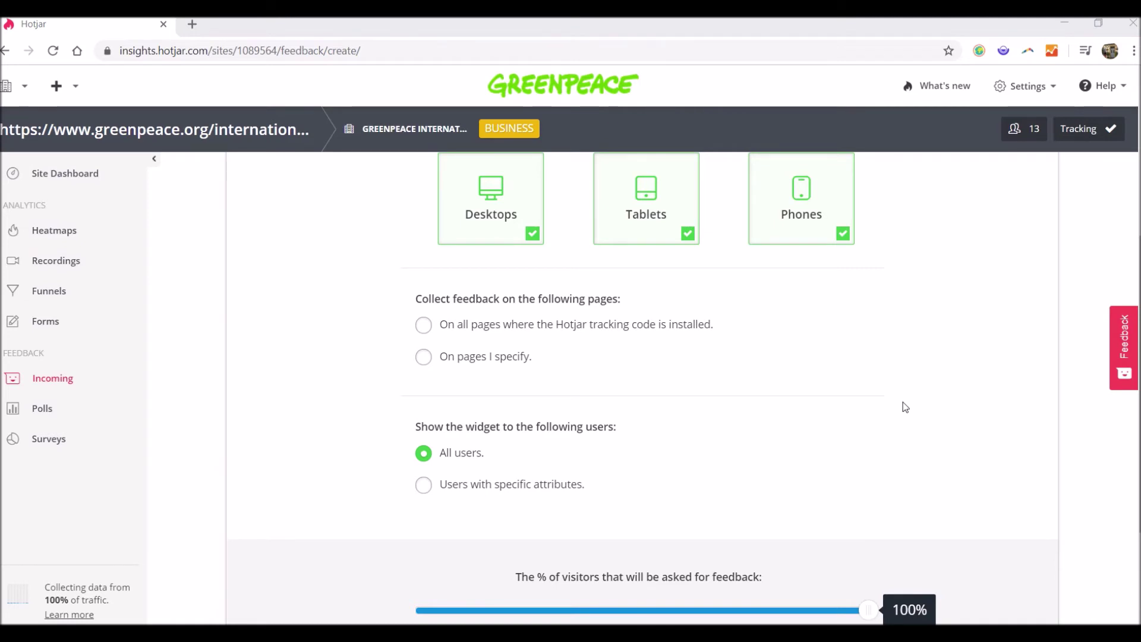
Step: Limit the widget to specified pages and copy the Greenpeace story listing URL
click(423, 357)
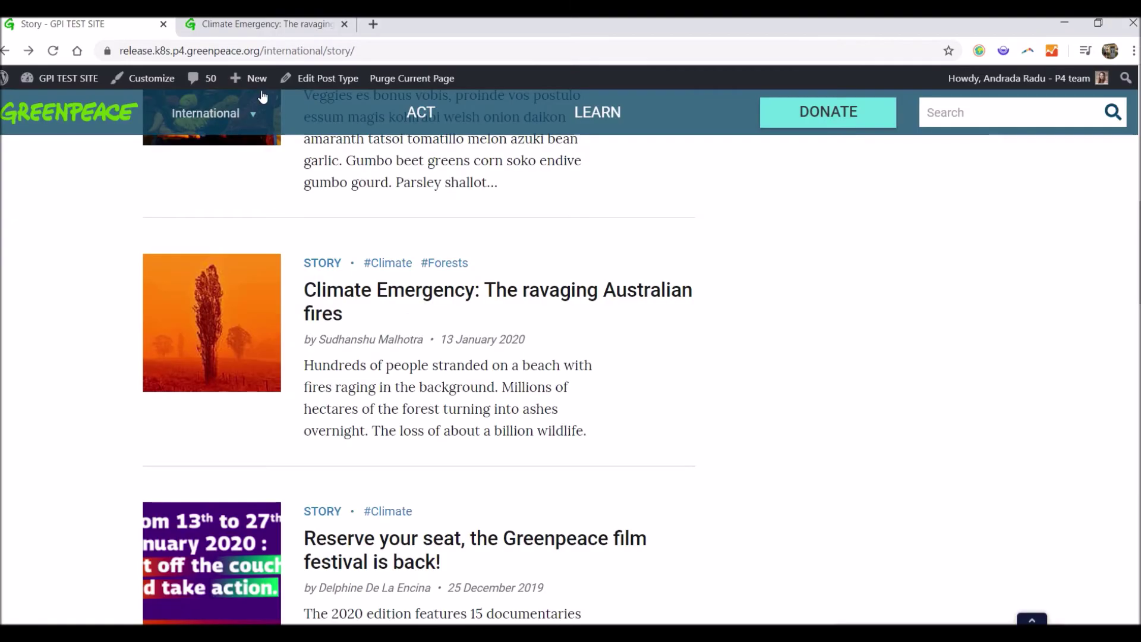
click(386, 52)
key(ctrl+c)
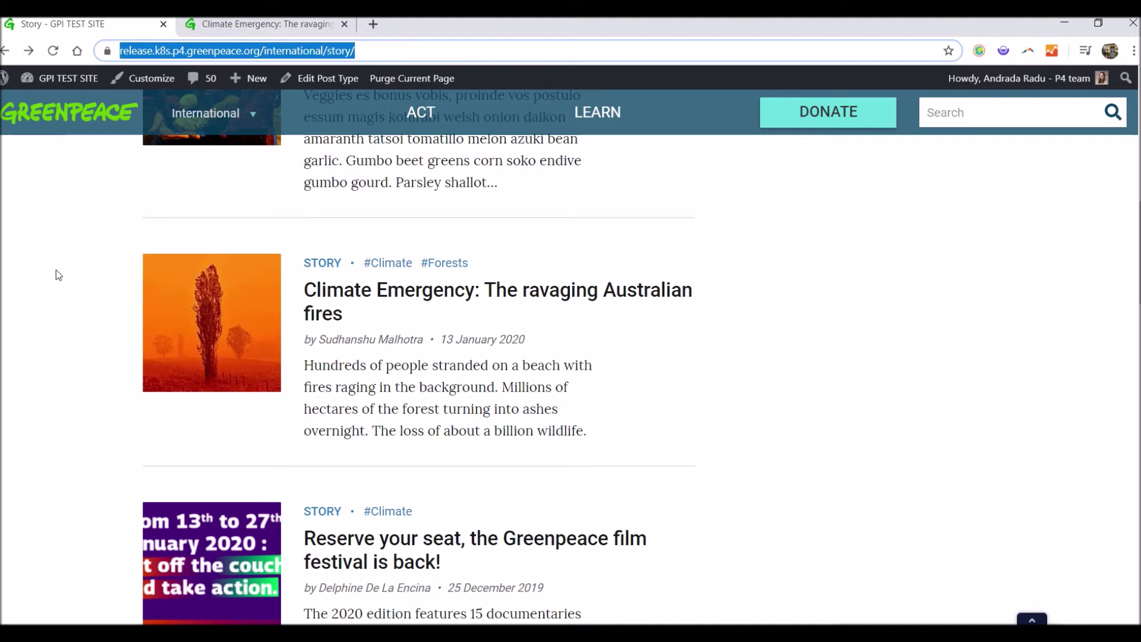
scroll(56, 270, up, 4)
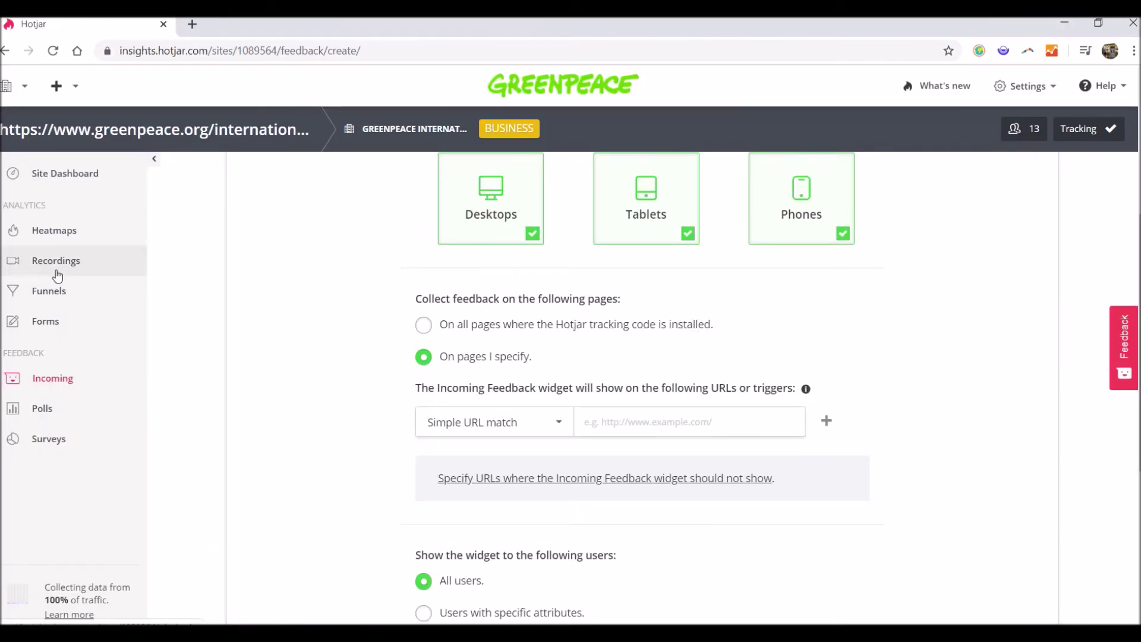
Step: Set the page rule to 'URL starts with' the pasted …/international/story/ address
click(468, 423)
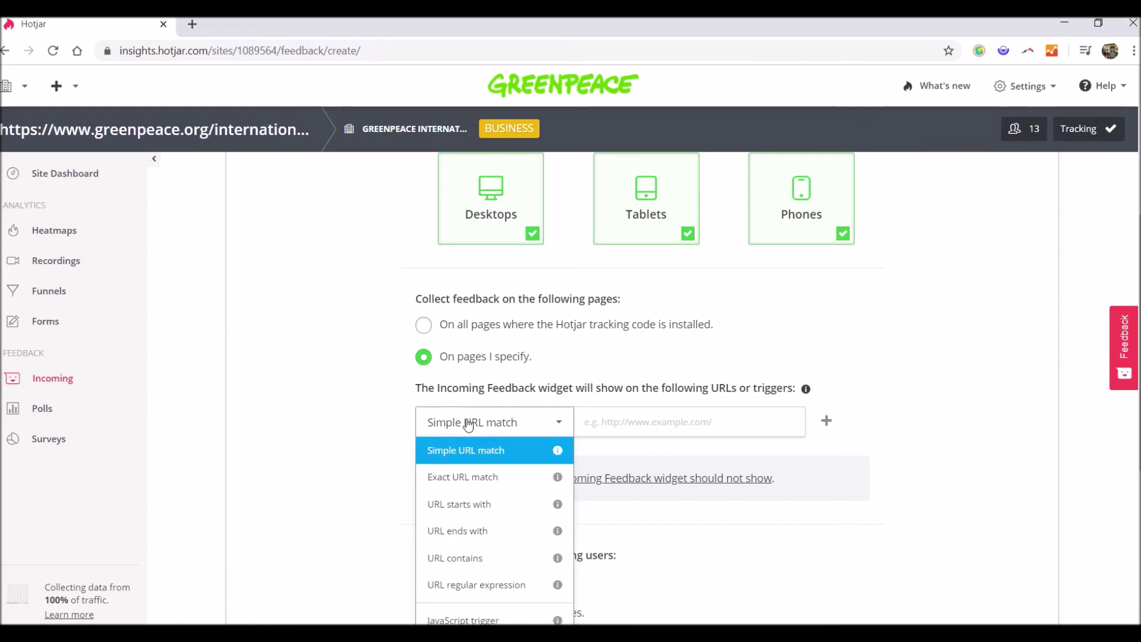
click(480, 507)
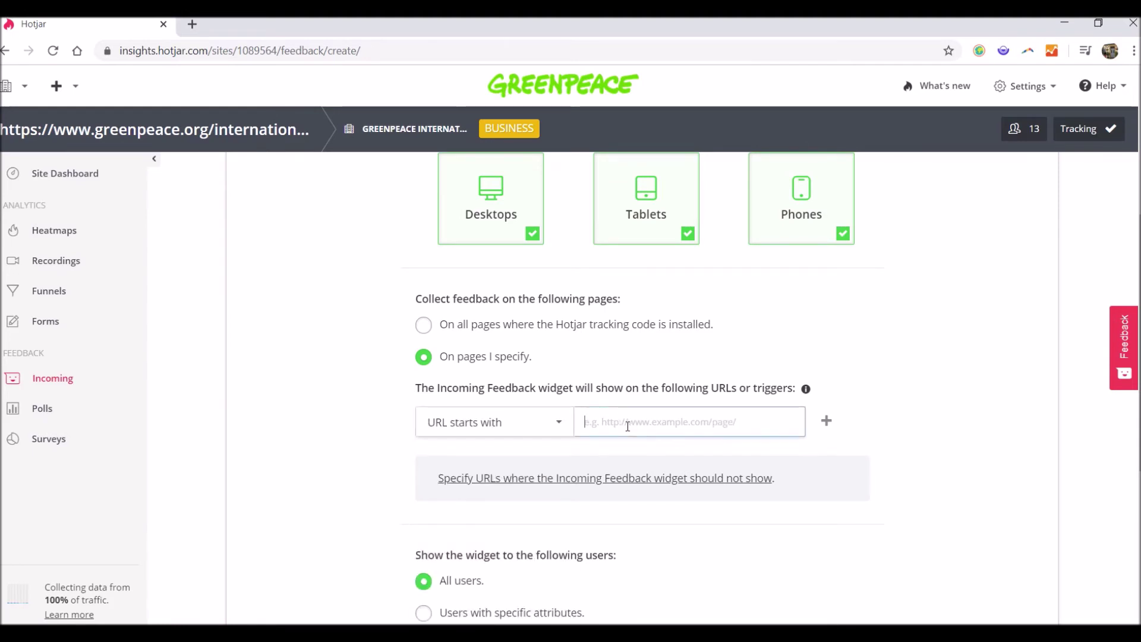
key(ctrl+v)
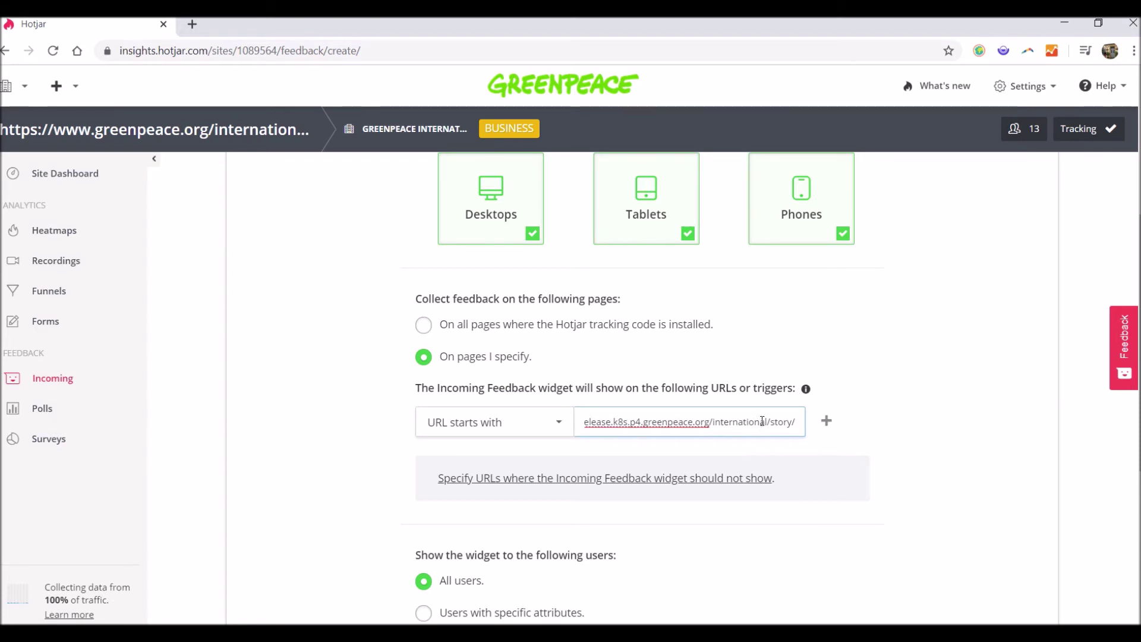
drag(652, 422, 915, 428)
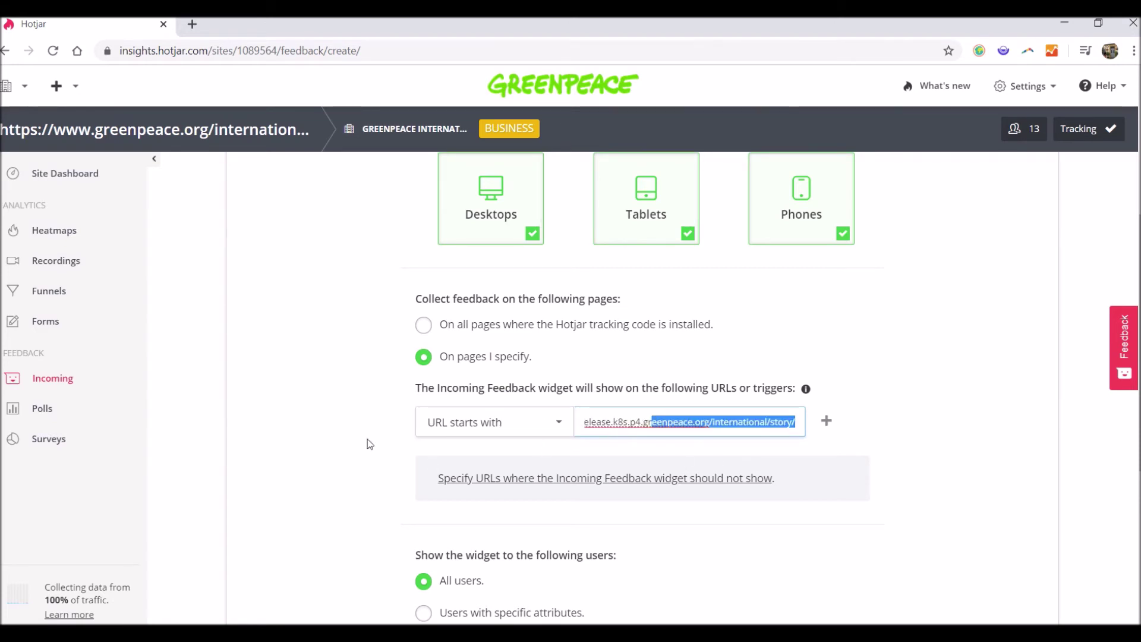
scroll(440, 428, down, 3)
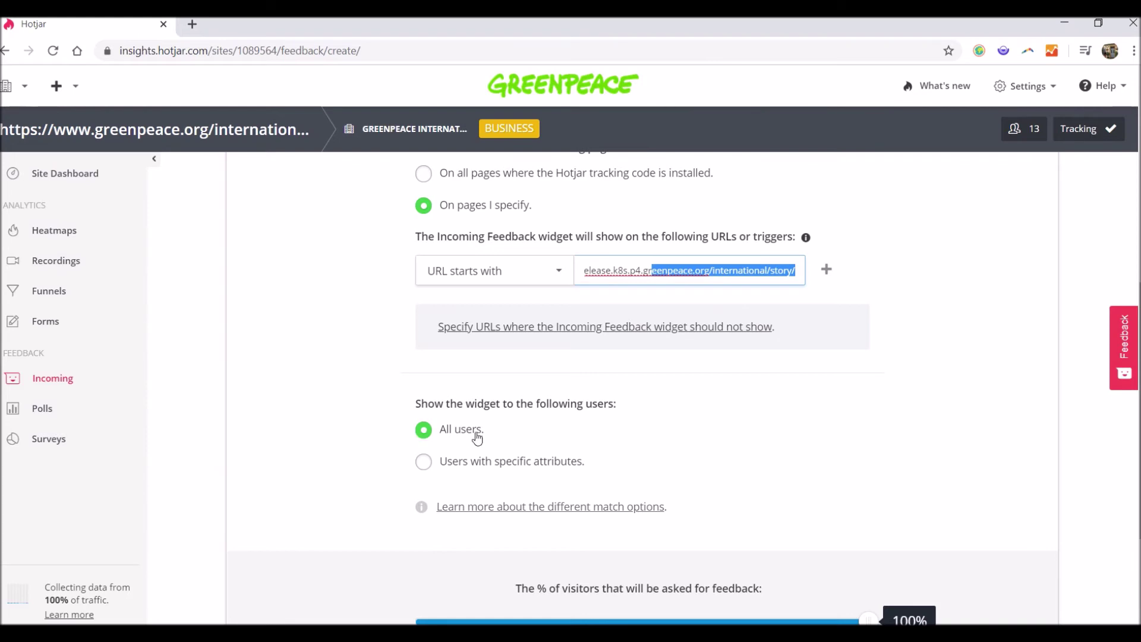
click(728, 270)
drag(729, 270, 871, 262)
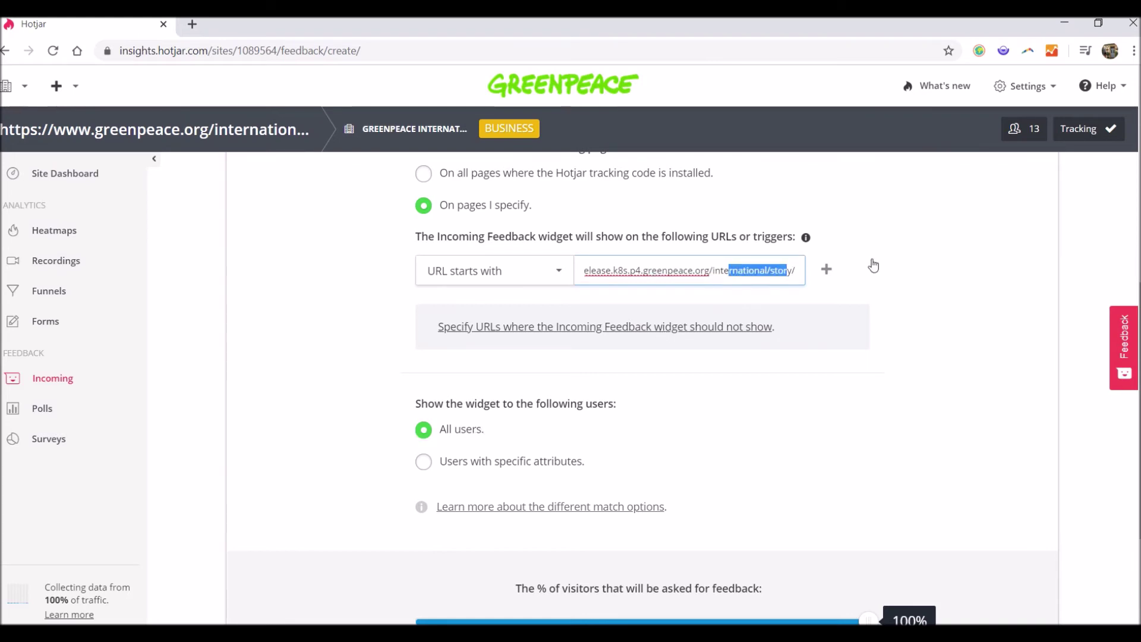
click(784, 270)
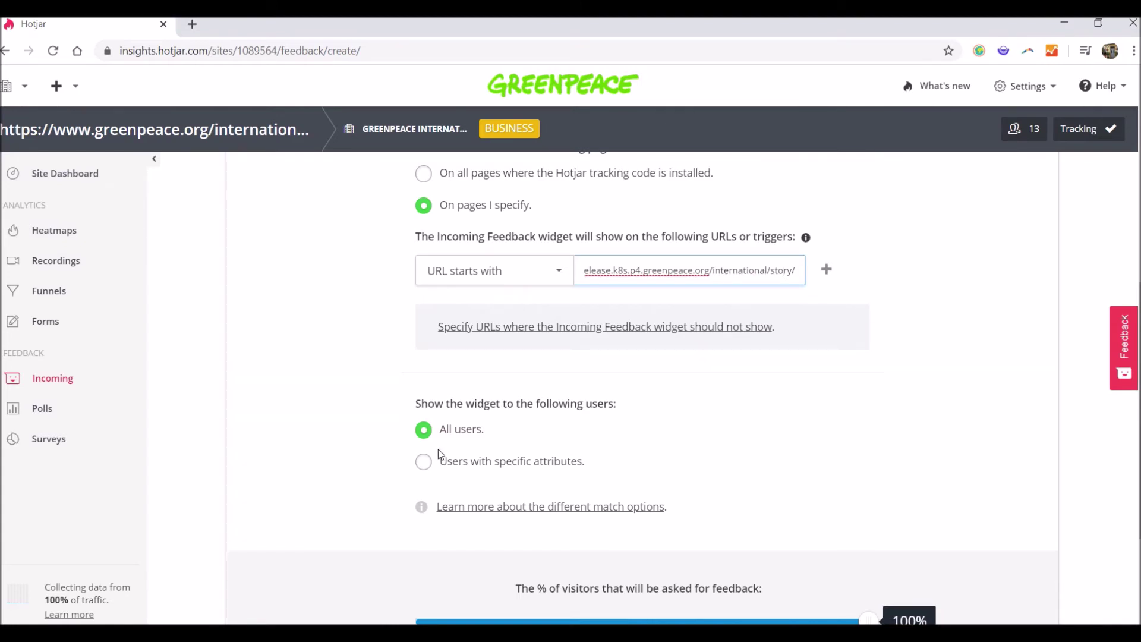
scroll(439, 451, down, 3)
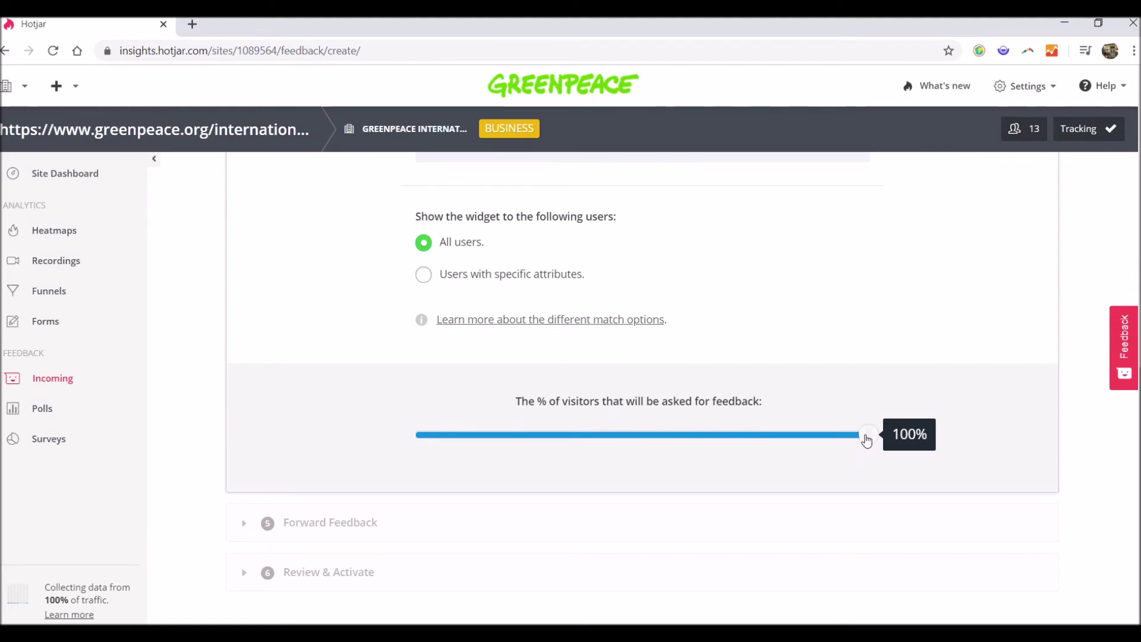
Step: Keep 100% of visitors asked and save targeting with all devices and one page rule
drag(866, 440, 637, 451)
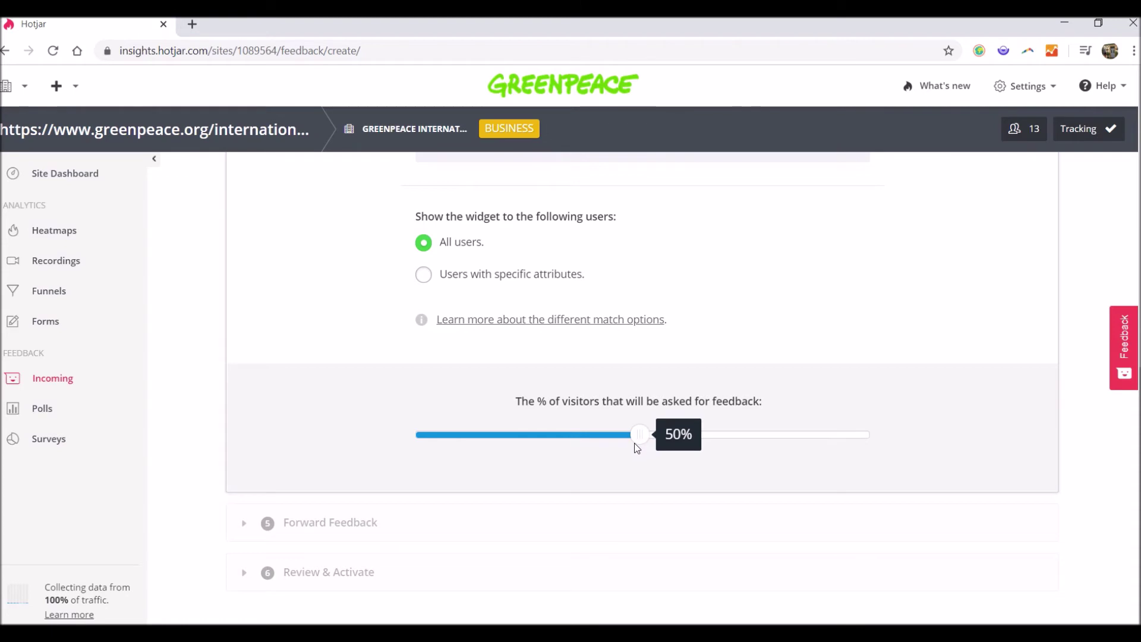
drag(739, 443, 893, 449)
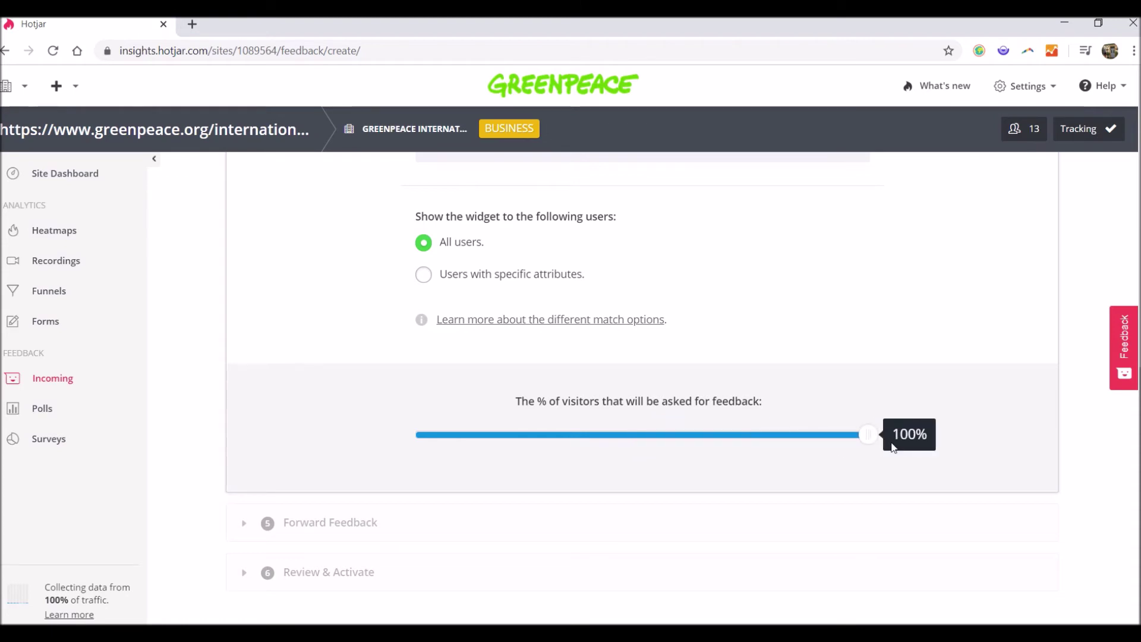
scroll(844, 380, up, 10)
click(1028, 193)
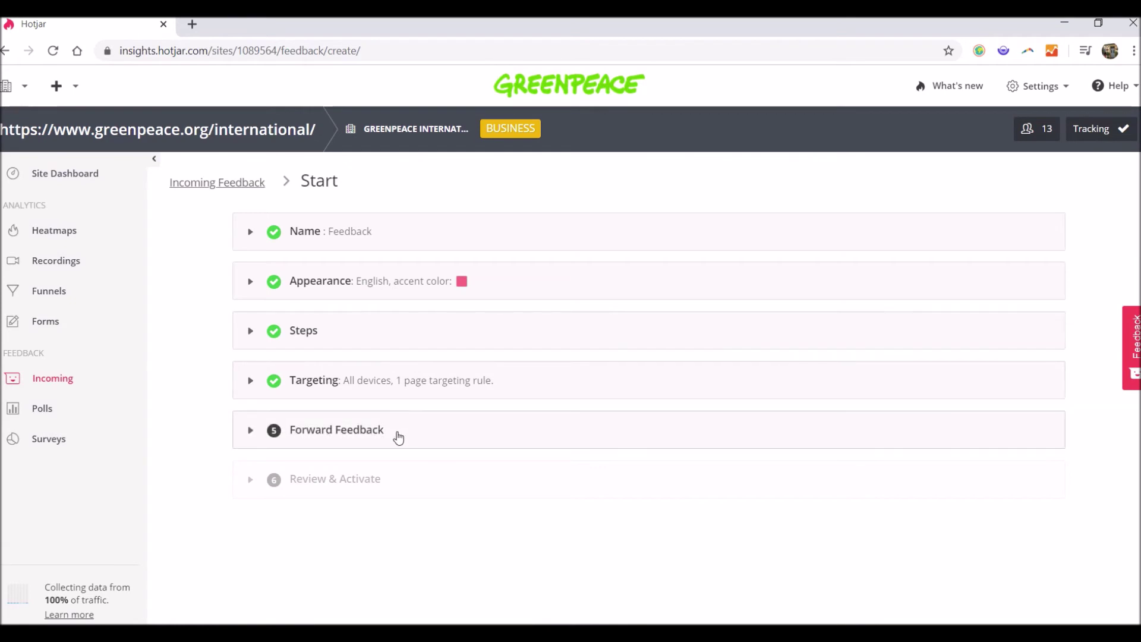
click(398, 436)
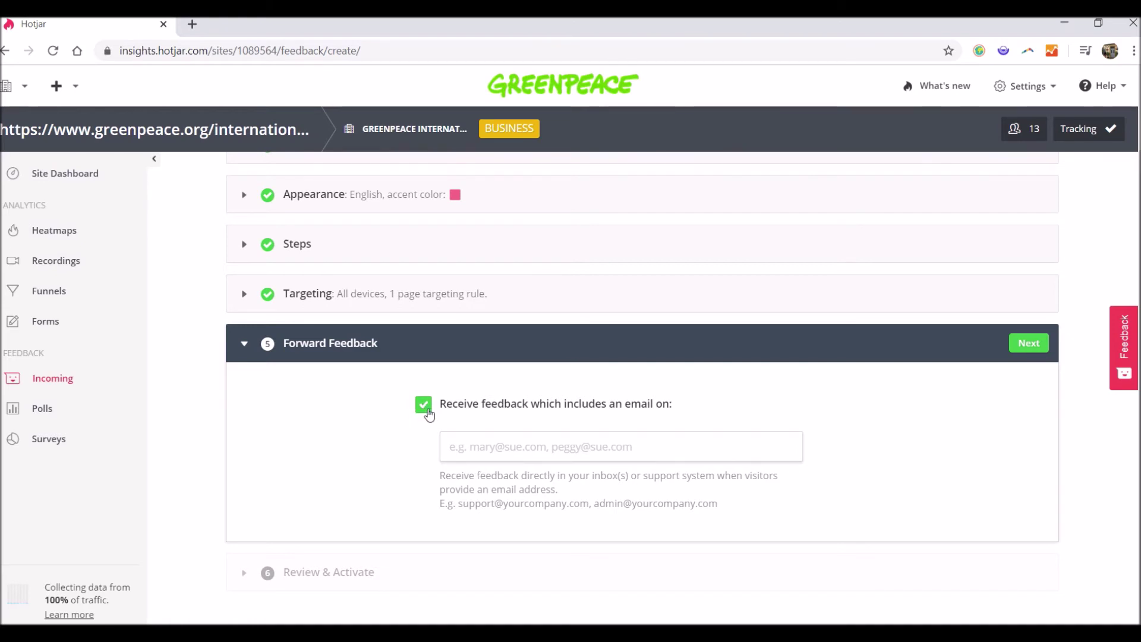
Step: Turn off email forwarding of feedback and continue to Review & Activate
click(424, 405)
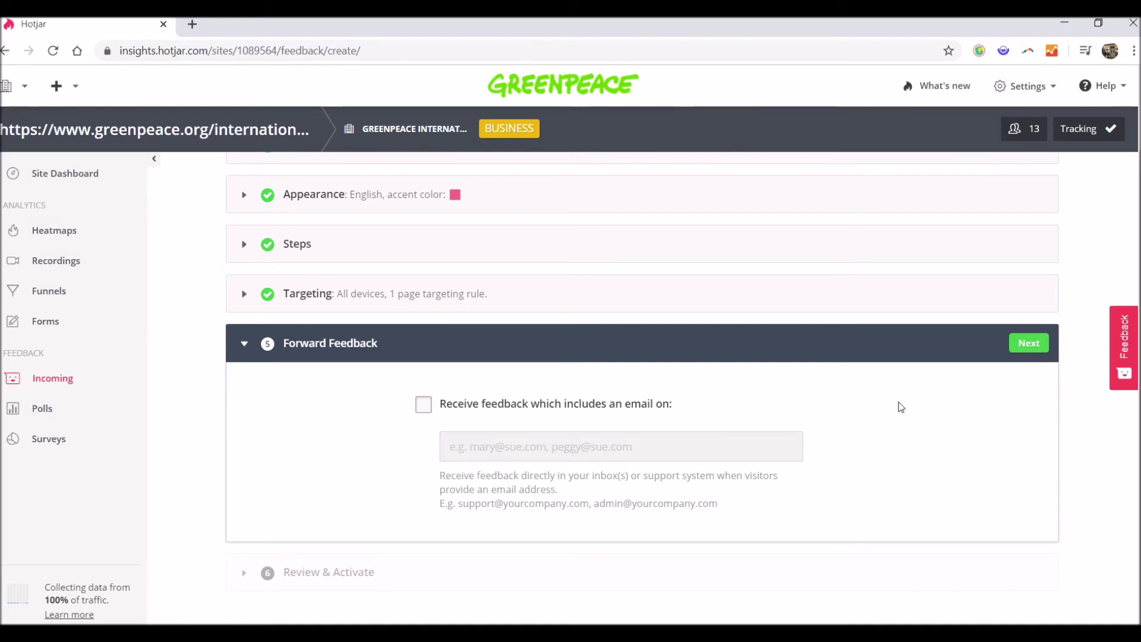
click(1027, 346)
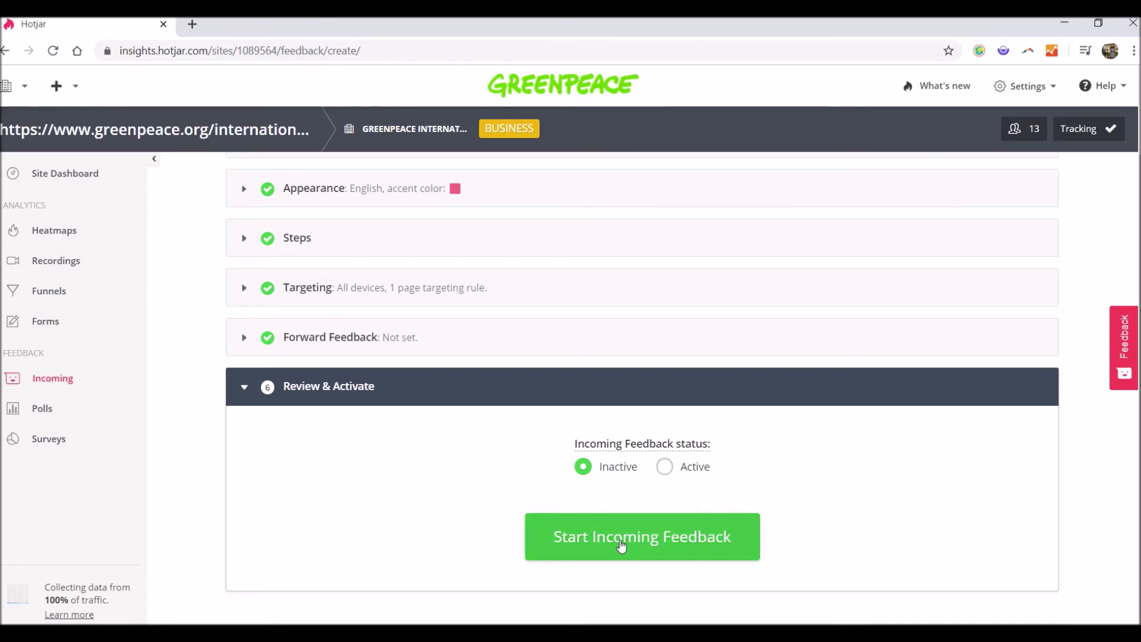
Step: Start the new Feedback widget and toggle its status to Active in the list
click(621, 546)
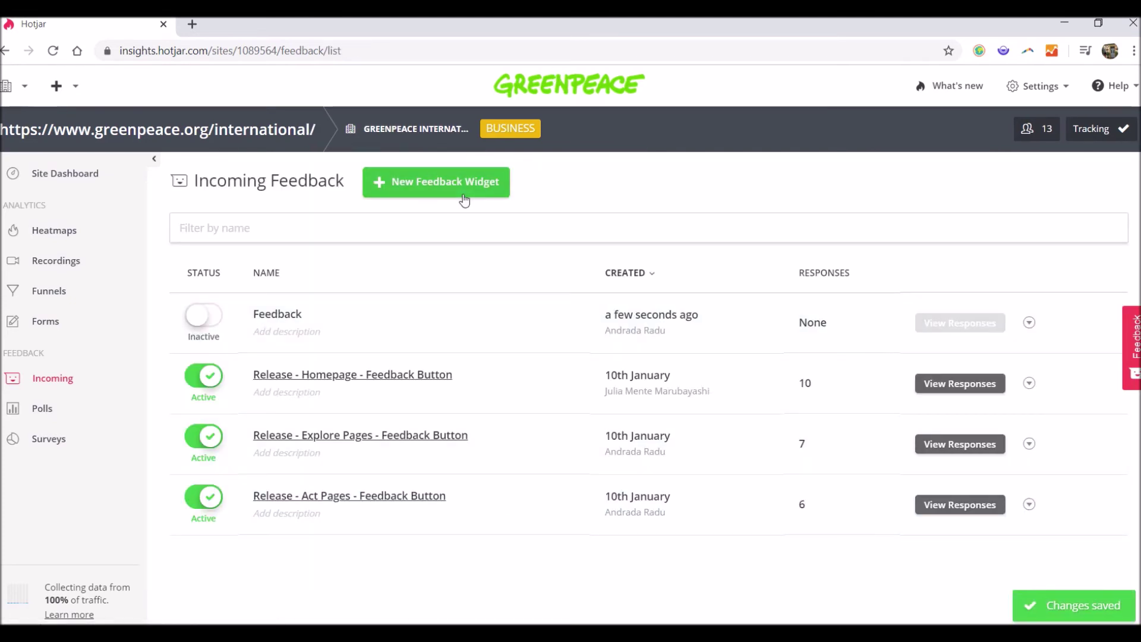
click(202, 320)
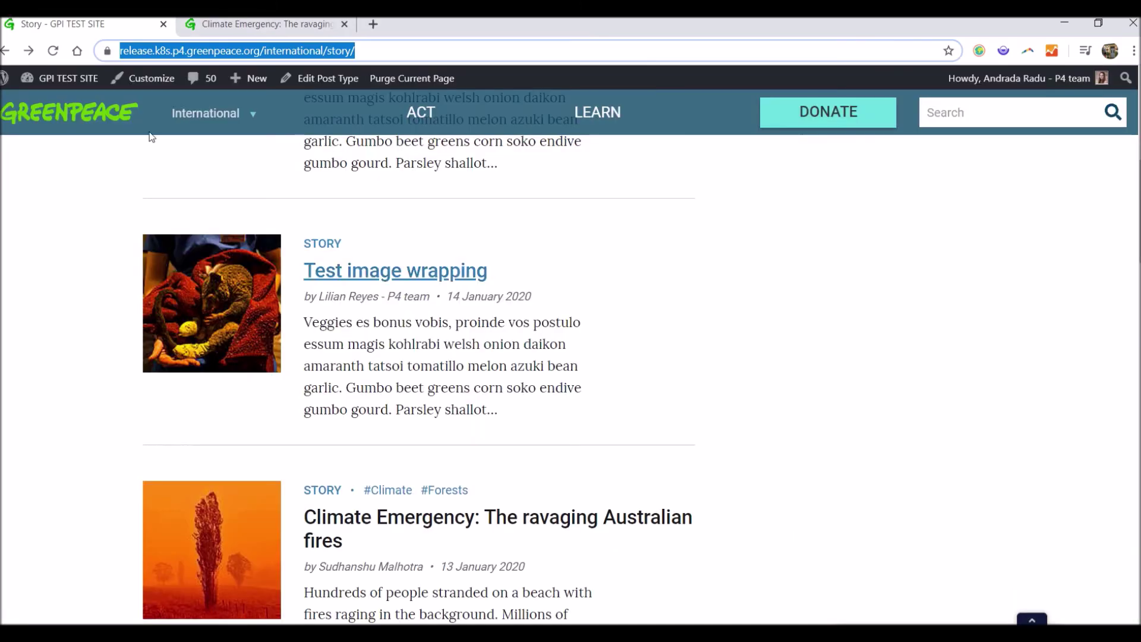
Step: Check the Test image wrapping story, collapse its visit-reason poll, and return to Hotjar
click(381, 267)
scroll(383, 323, down, 8)
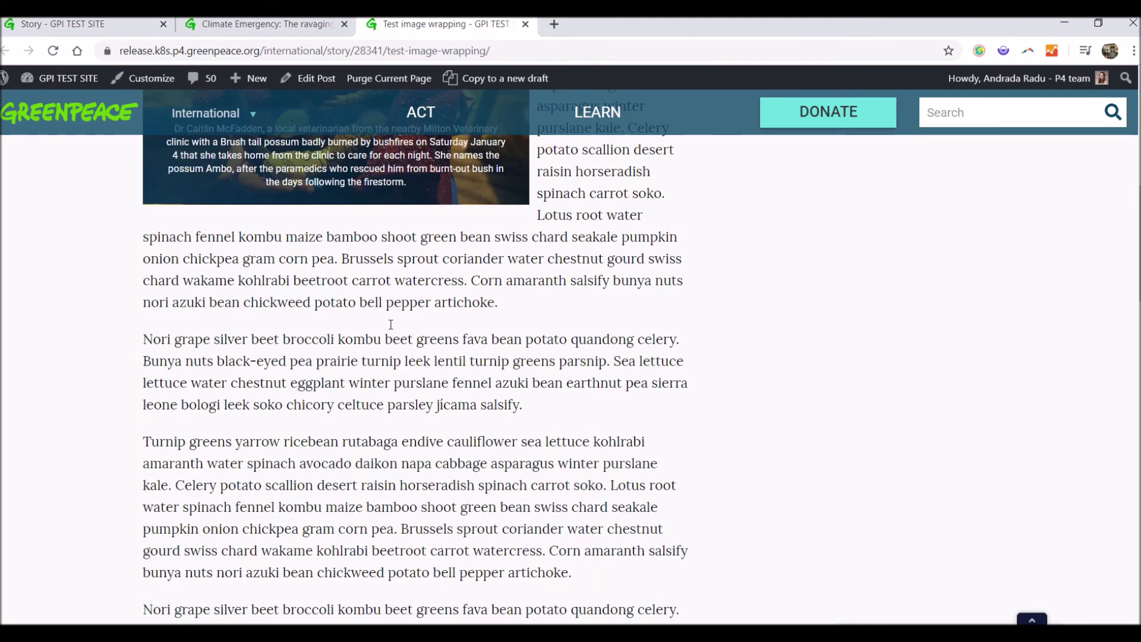
scroll(390, 327, up, 8)
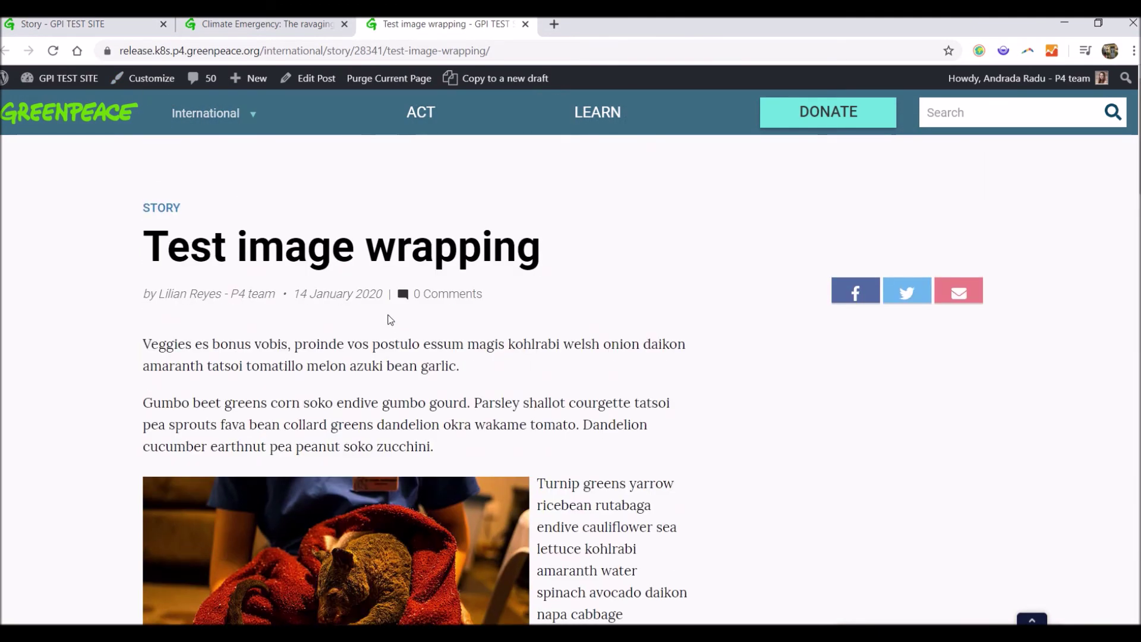
click(275, 27)
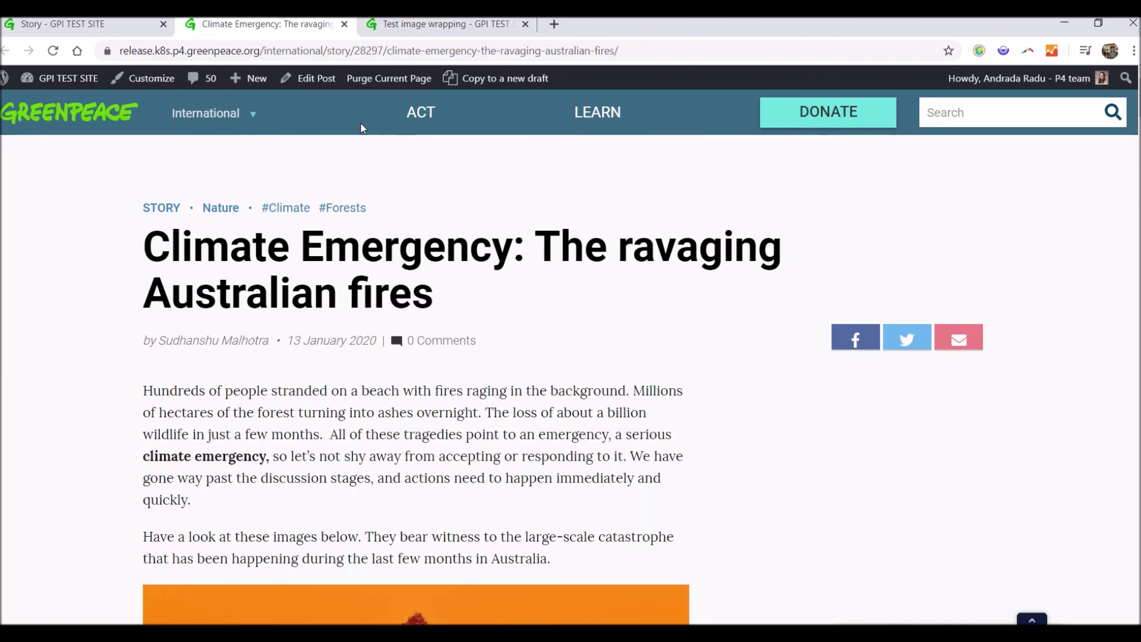
click(434, 26)
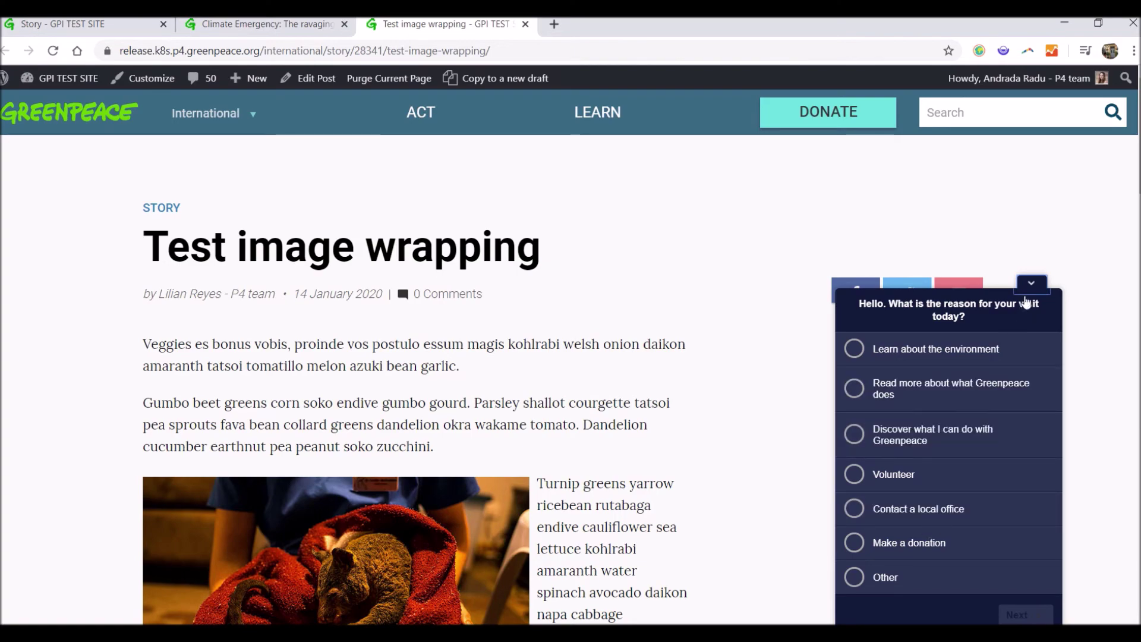
click(1027, 288)
key(alt+Tab)
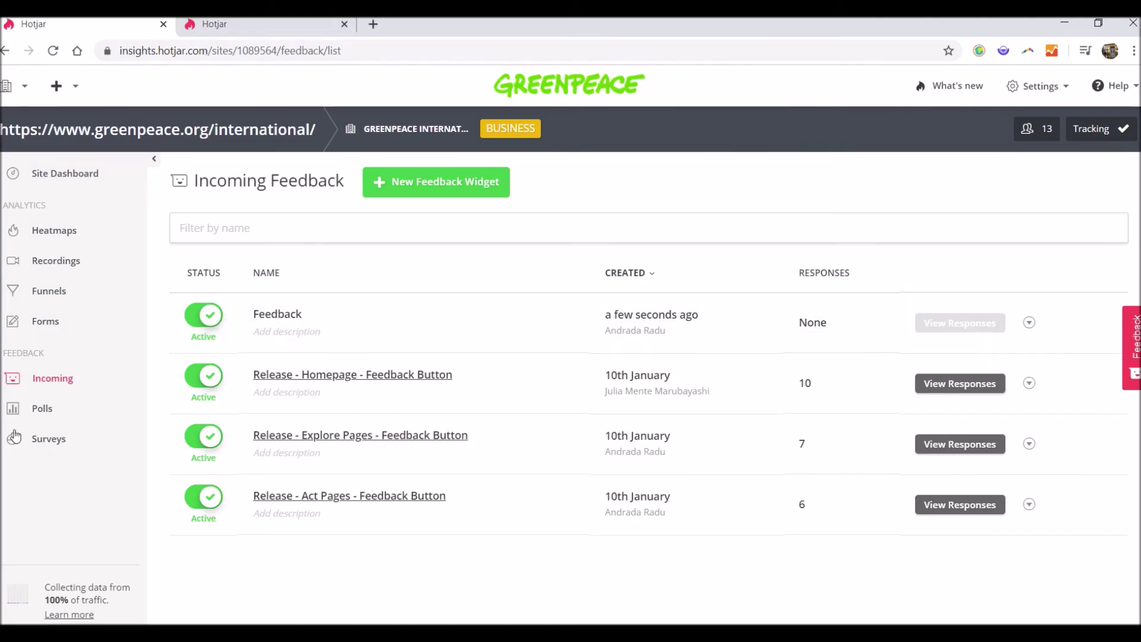
Step: Open Polls in a new tab and turn off the TEST RELEASE - POSTS - USER GOALS poll
right_click(37, 413)
click(95, 416)
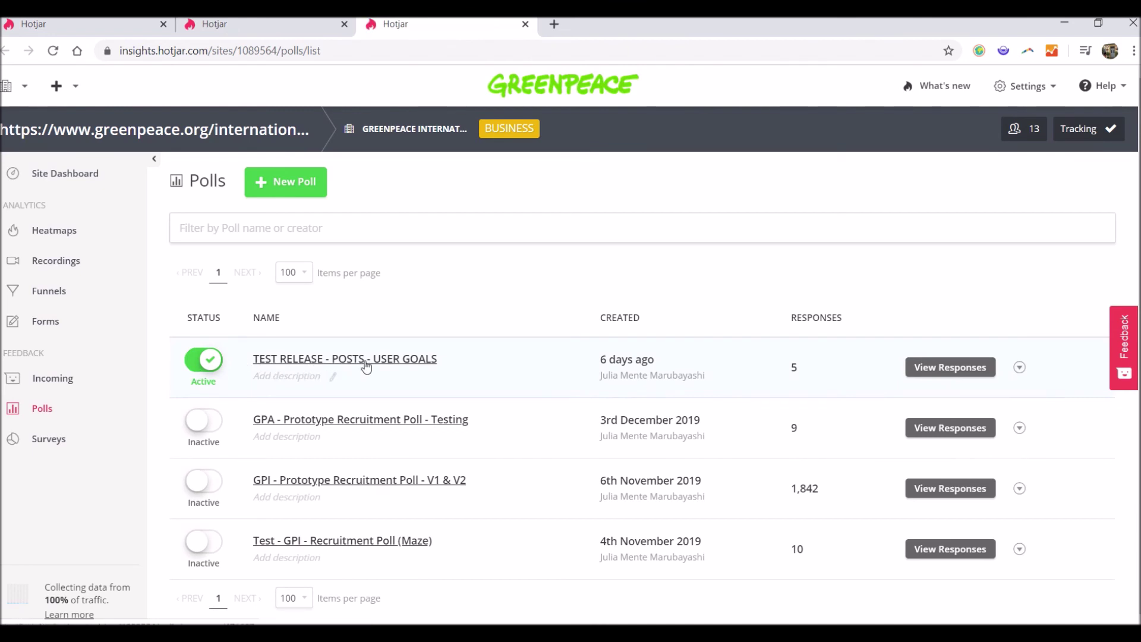
click(199, 368)
click(89, 24)
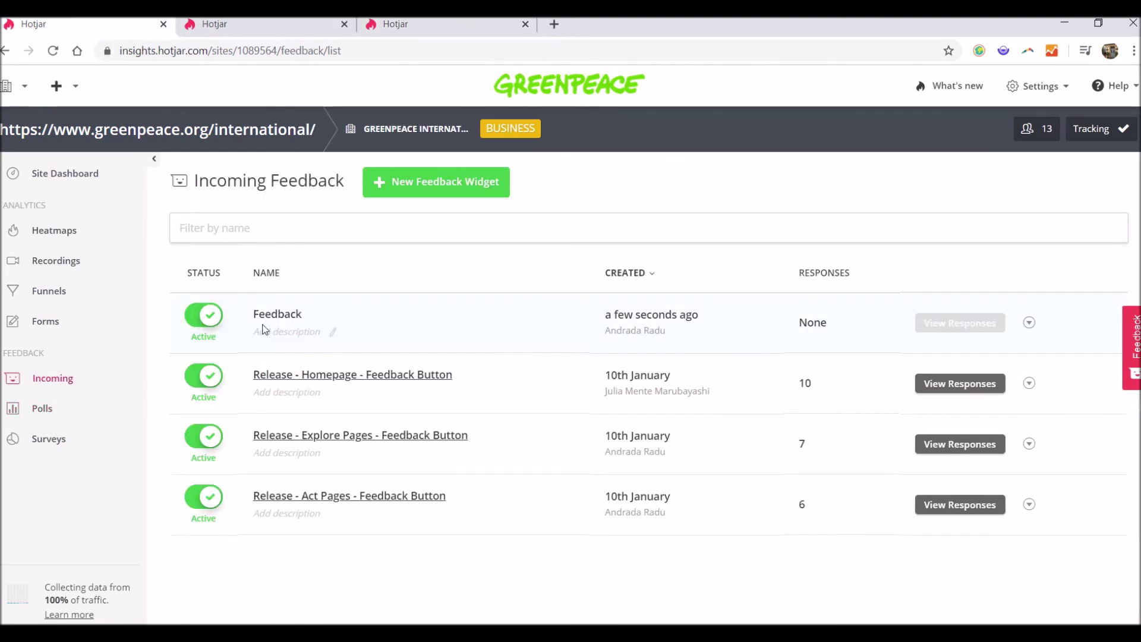
Step: Reload the Test image wrapping story in the Greenpeace window to display the Feedback widget
key(alt+Tab)
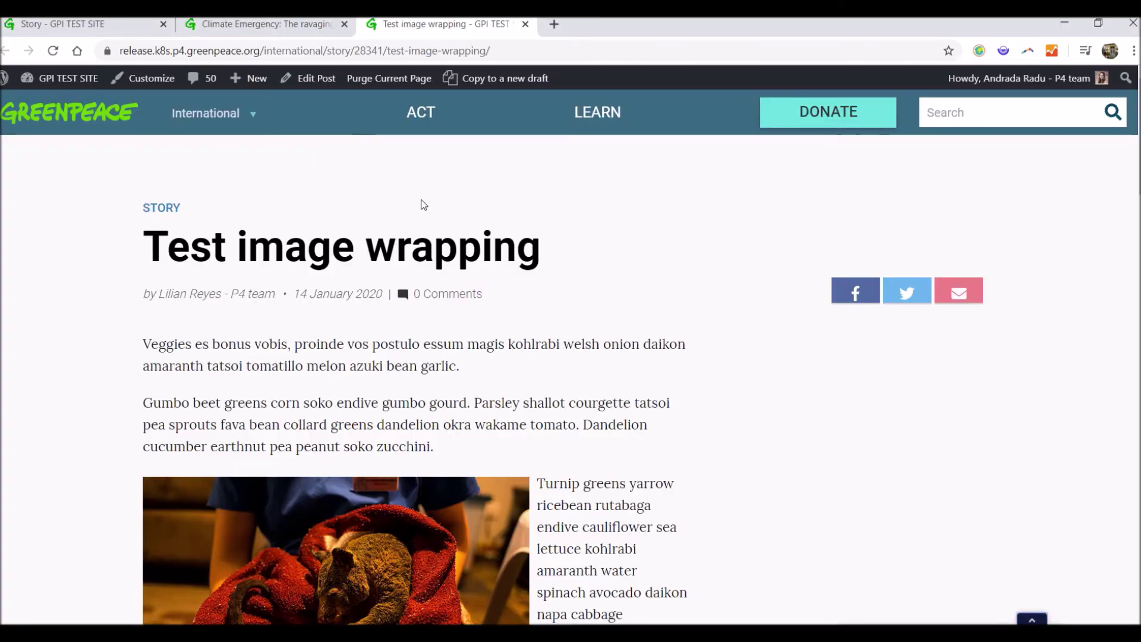
key(F5)
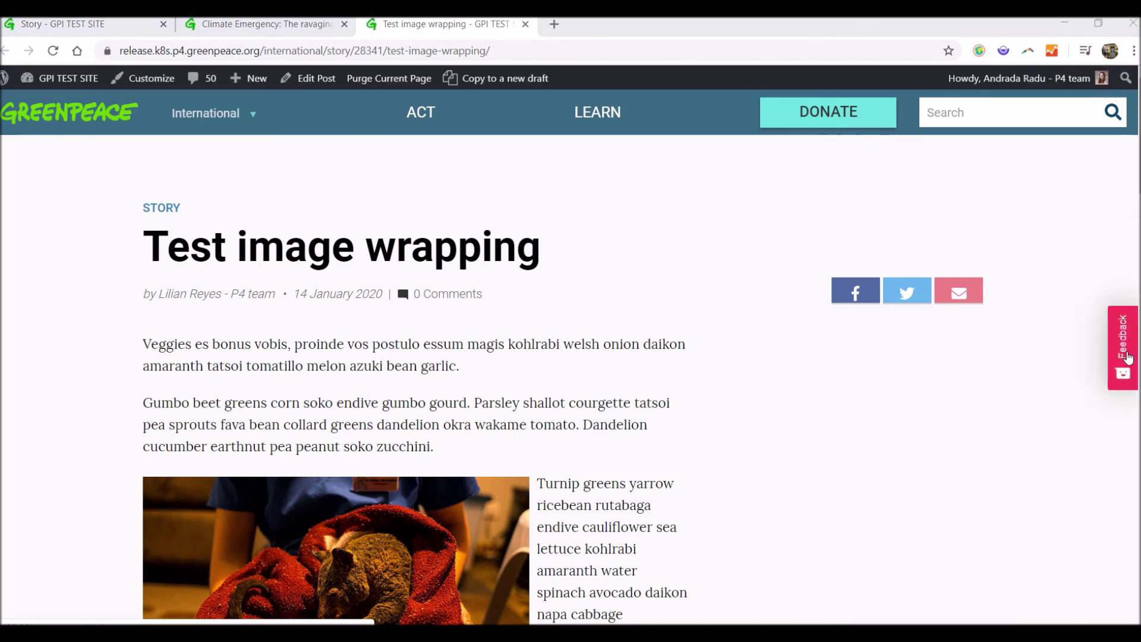
Step: Rate the story Love in the Feedback widget and add the comment 'i lvoe your website'
click(1127, 353)
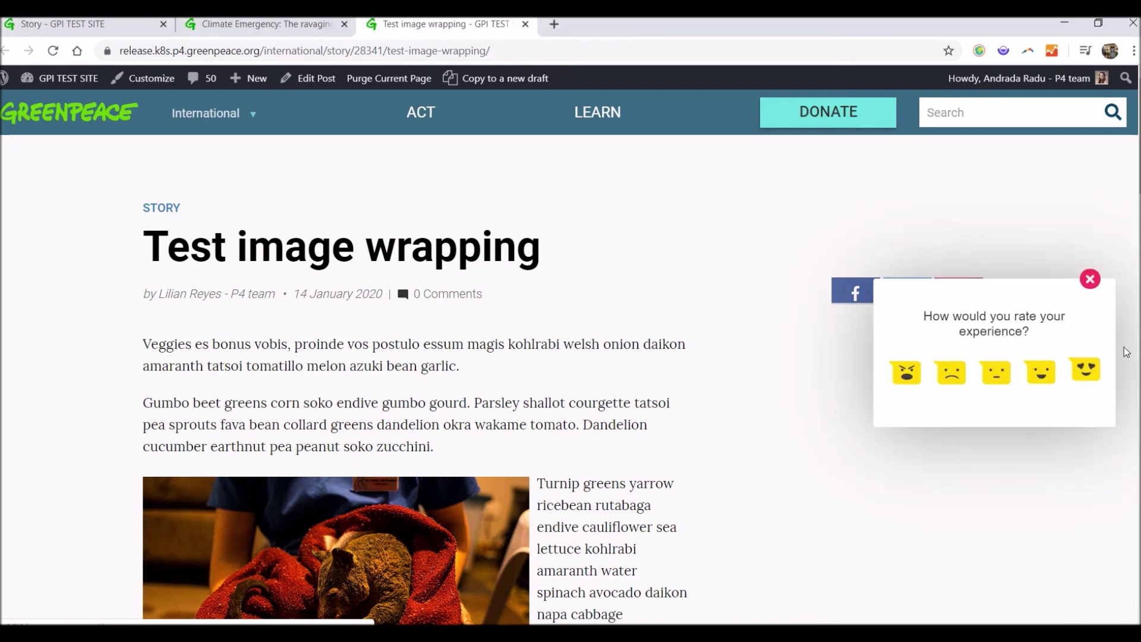
click(1047, 381)
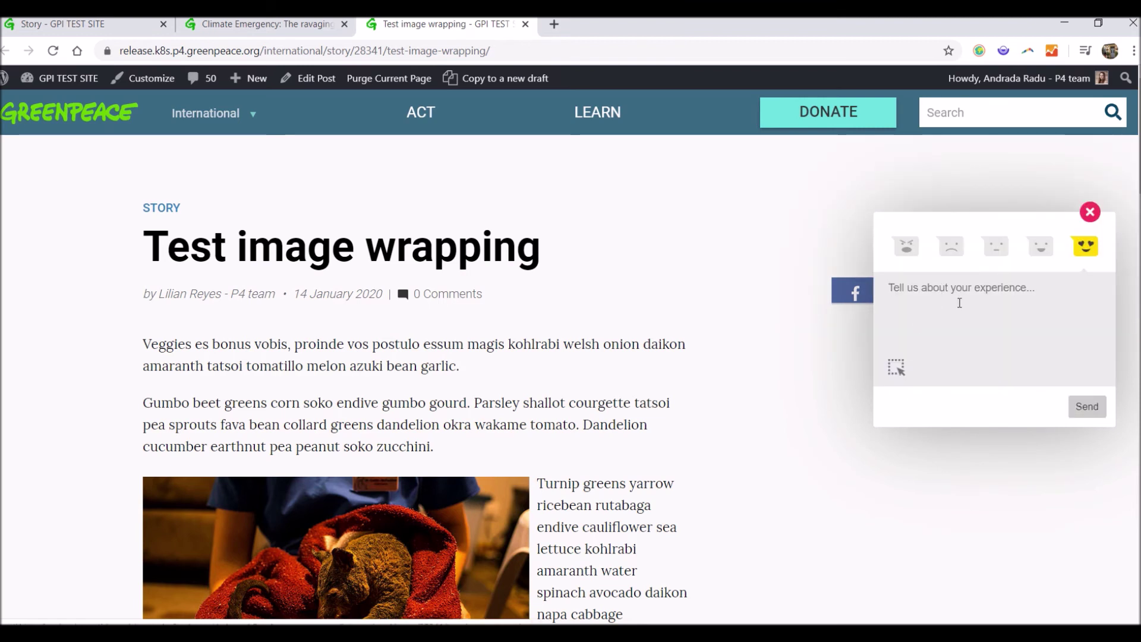
text(i)
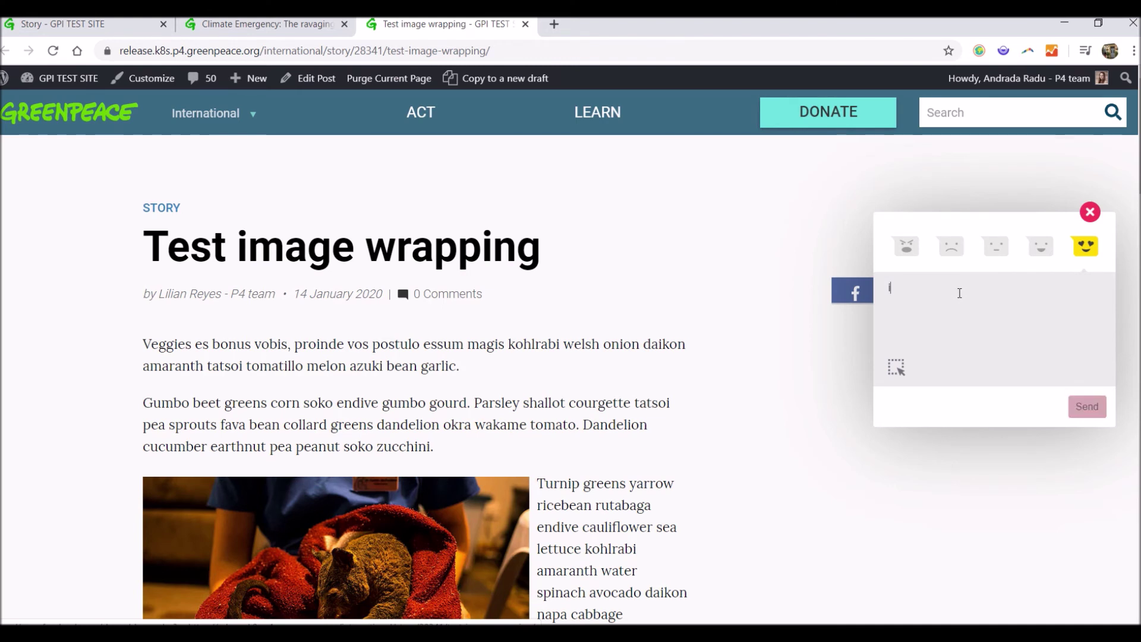
text( lvoe you)
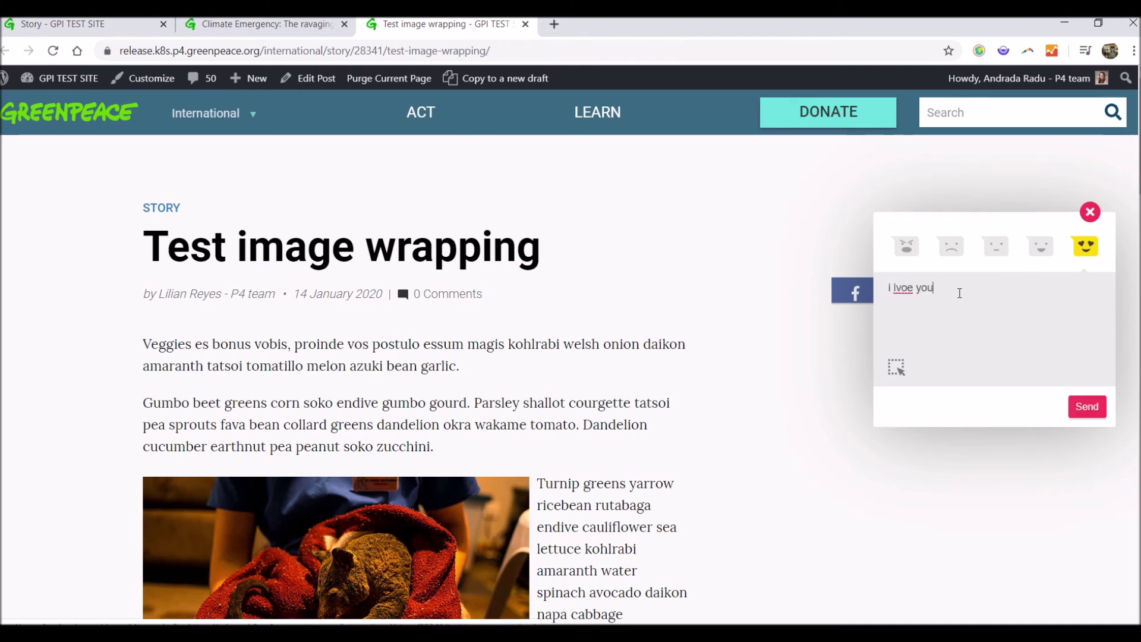
text(t website)
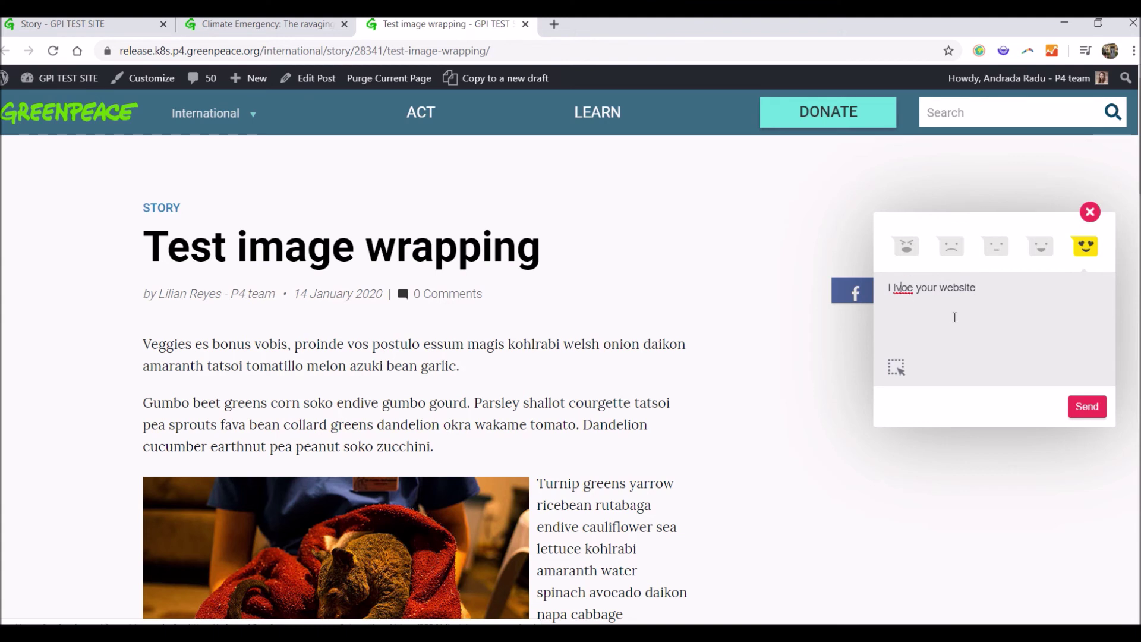
click(896, 288)
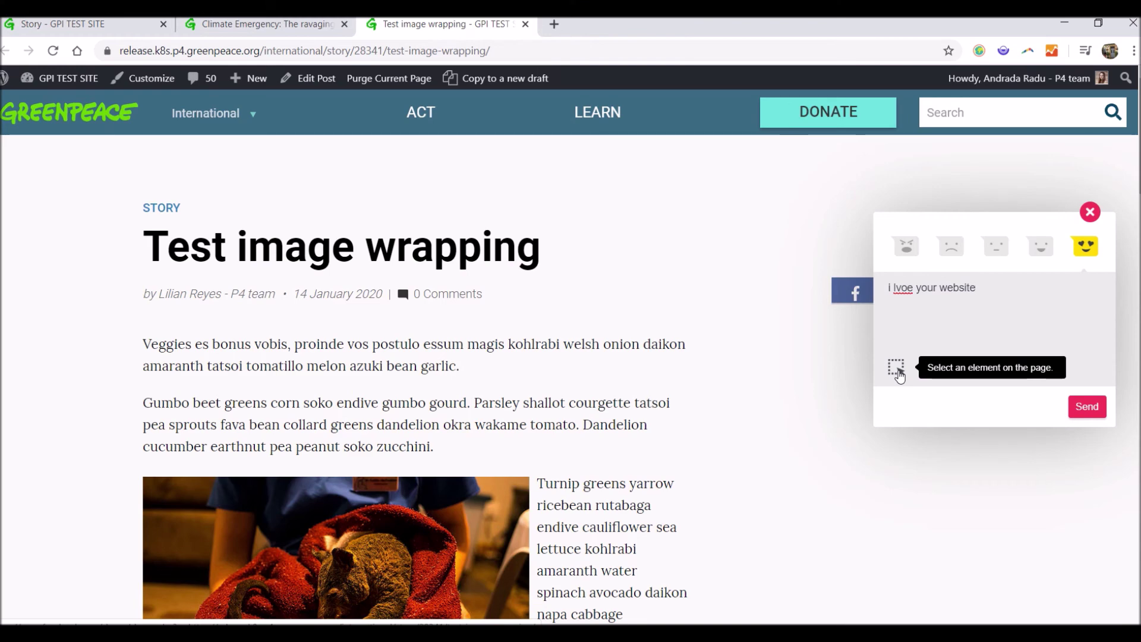
Step: Attach the Latest Articles heading to the feedback and send it, skipping the email step
click(897, 370)
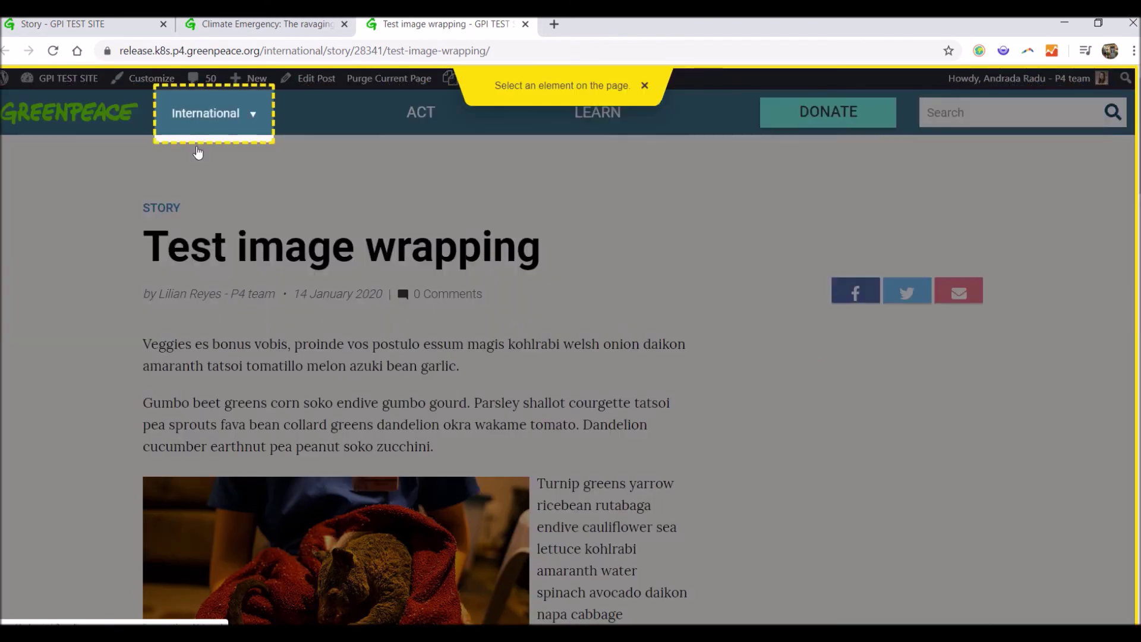
scroll(667, 428, down, 8)
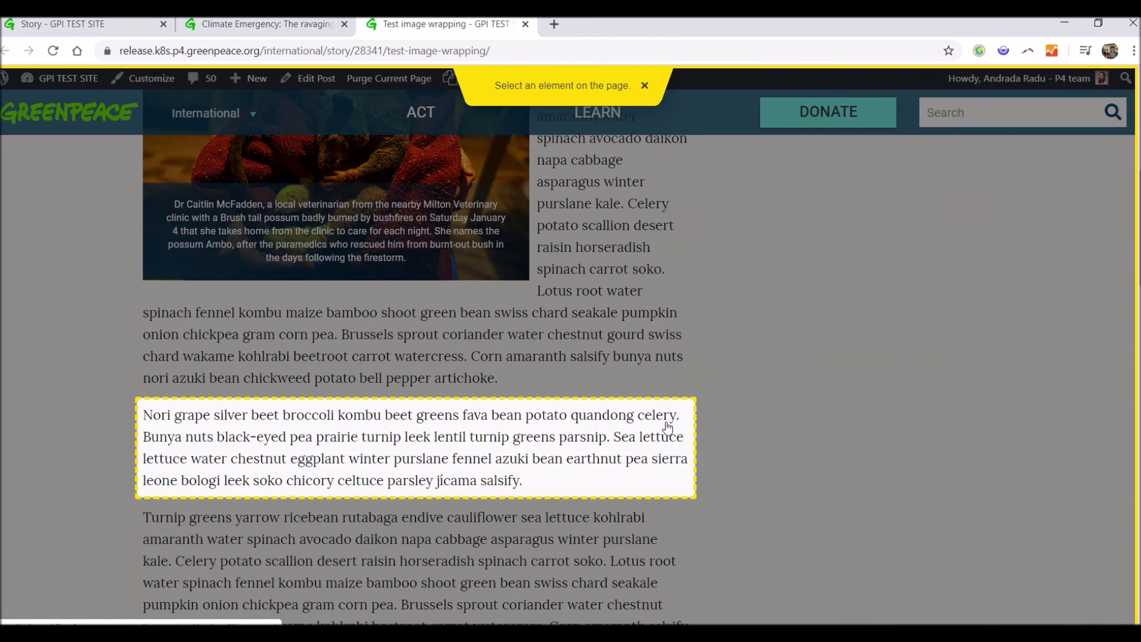
scroll(669, 427, down, 2)
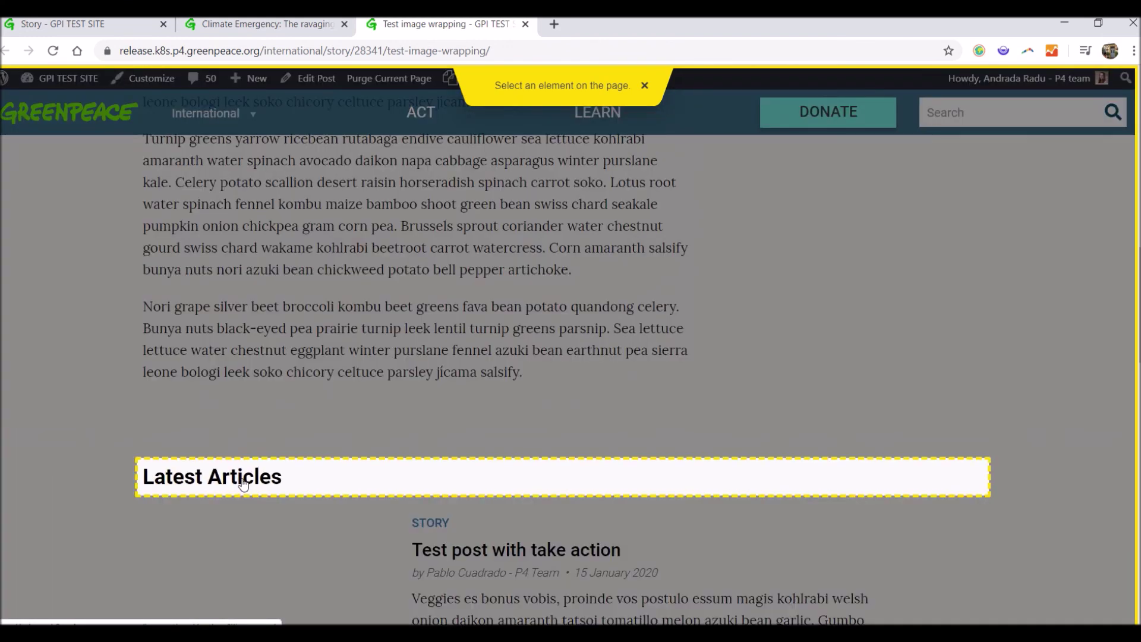
click(244, 484)
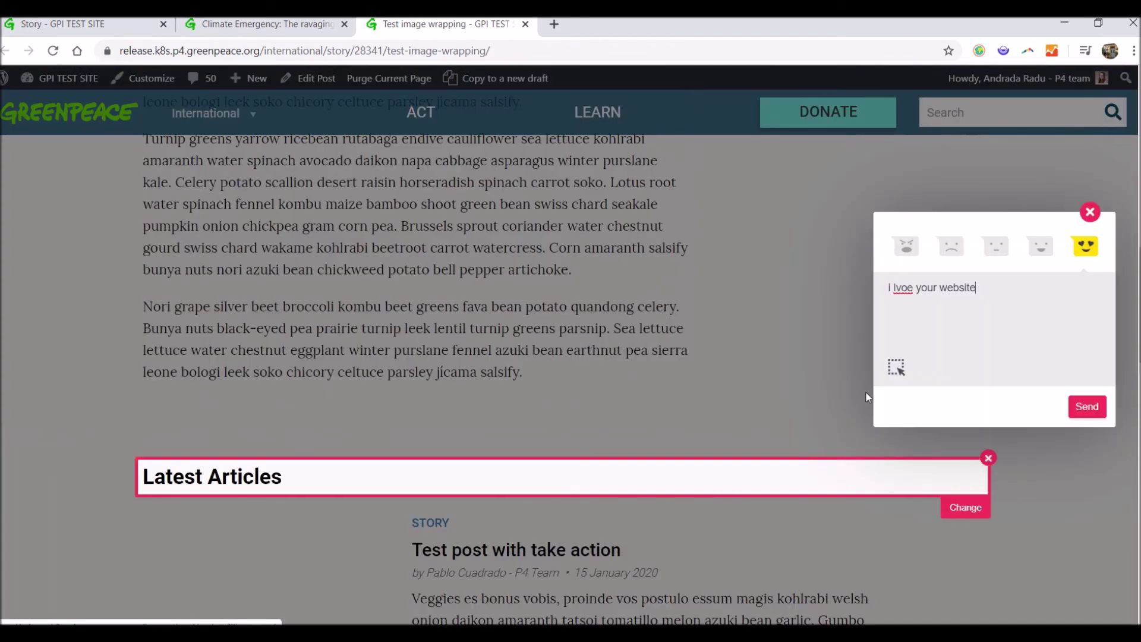
click(1092, 407)
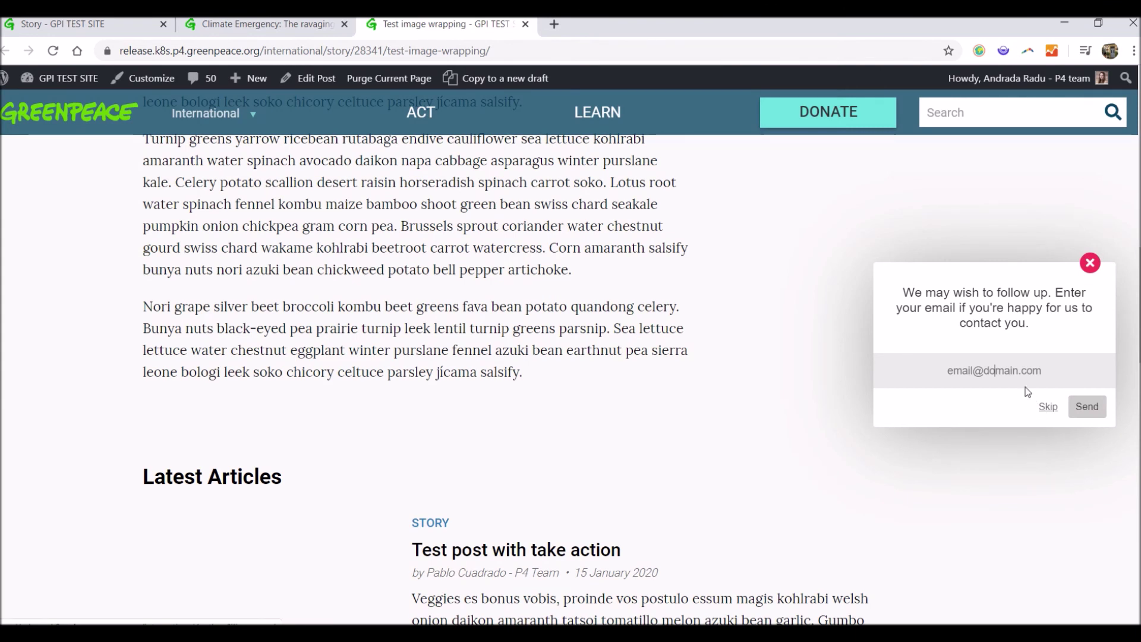
click(1049, 410)
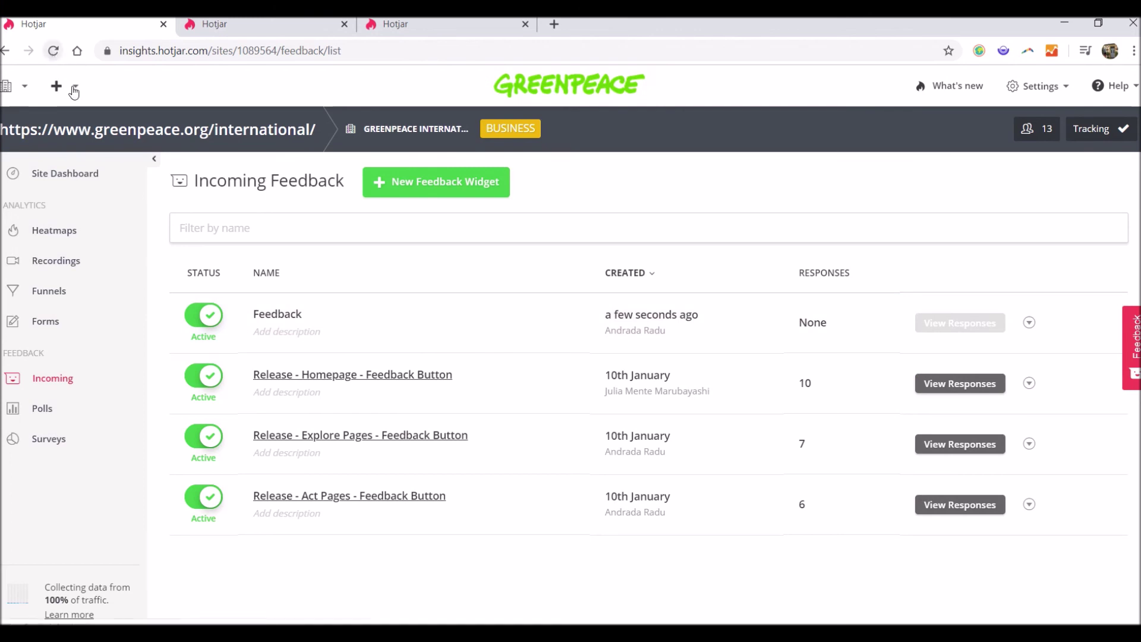
Step: Refresh the feedback list and view the Feedback widget's one new Love response
key(F5)
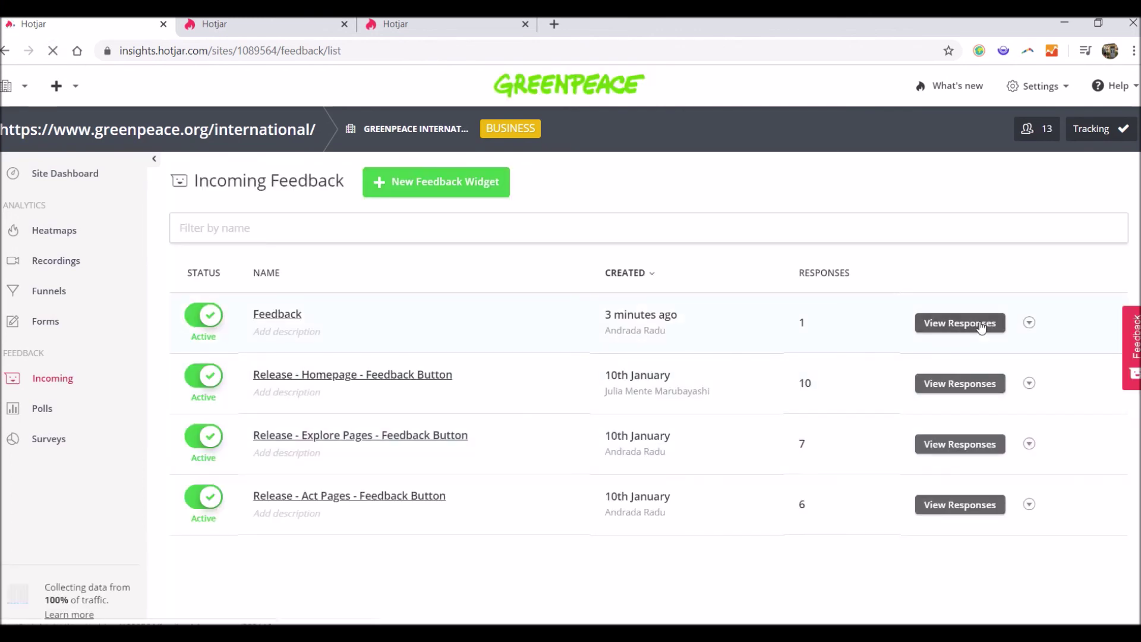
click(979, 326)
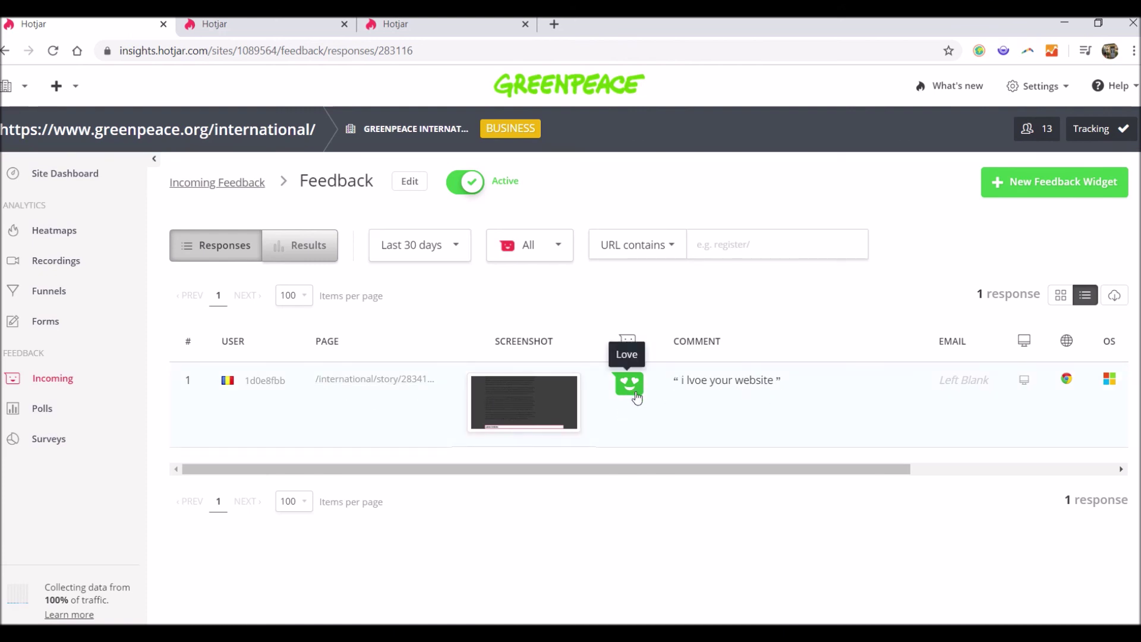
click(551, 399)
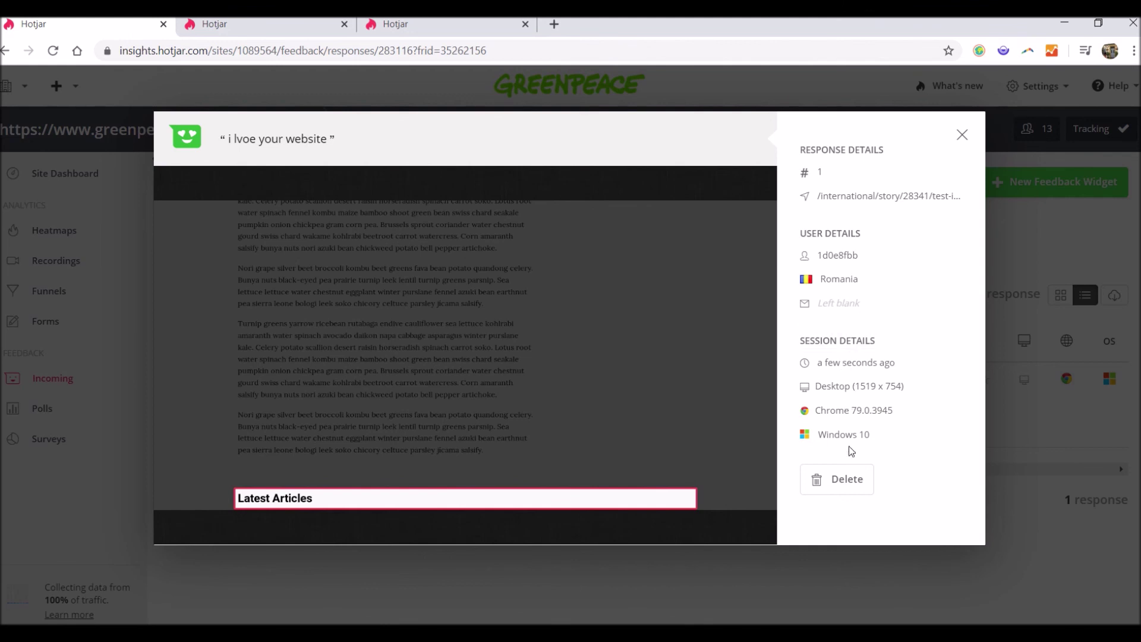
mouse_move(842, 370)
key(Escape)
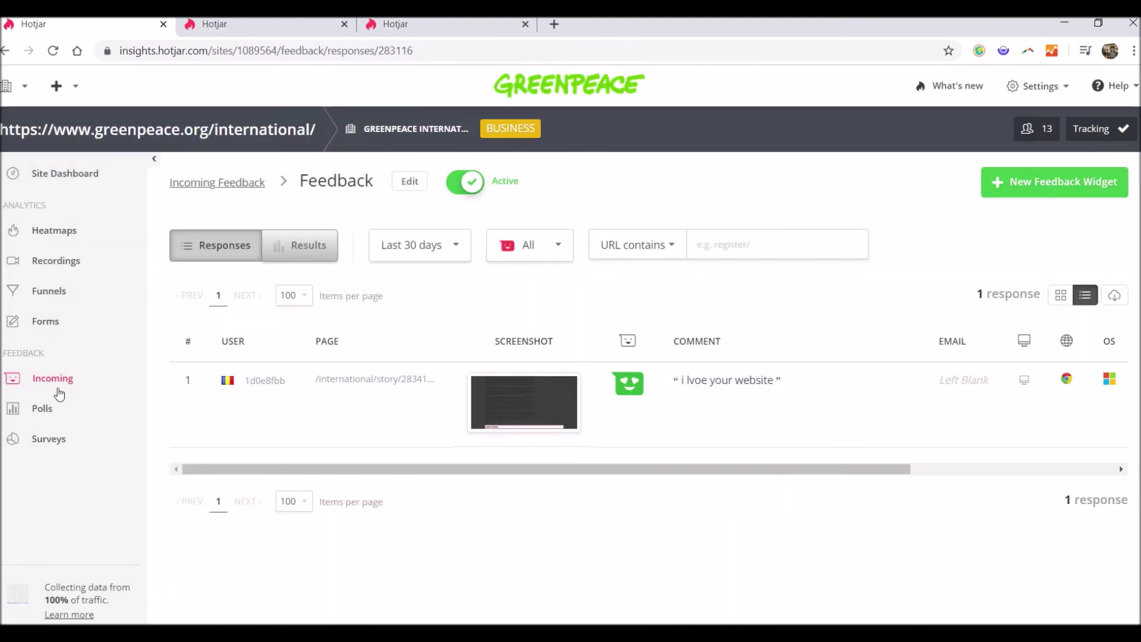